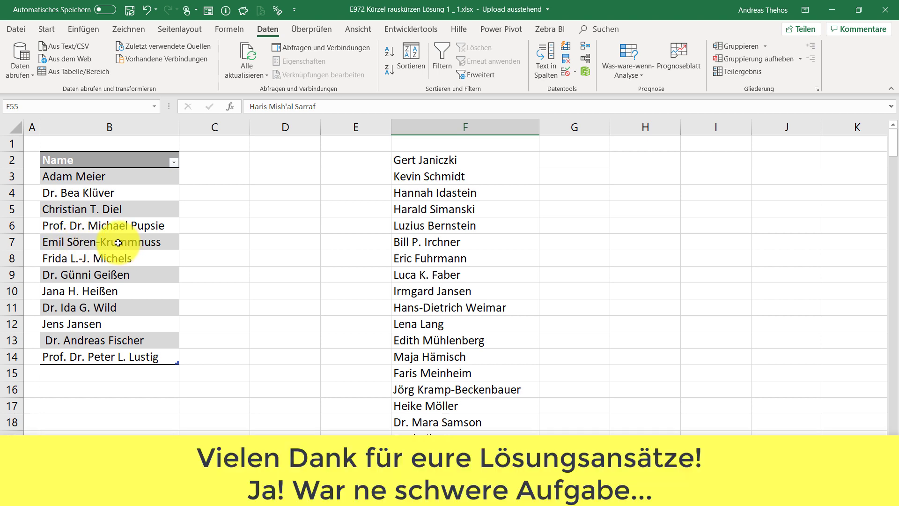
# - Scroll through the name list and select cell F20
pyautogui.scroll(-1, 520, 307)
pyautogui.scroll(-4, 519, 308)
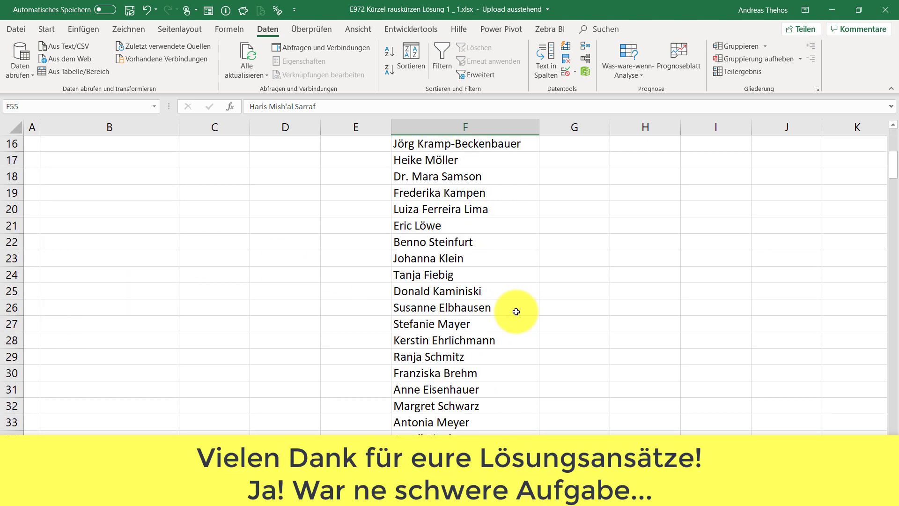
pyautogui.click(414, 209)
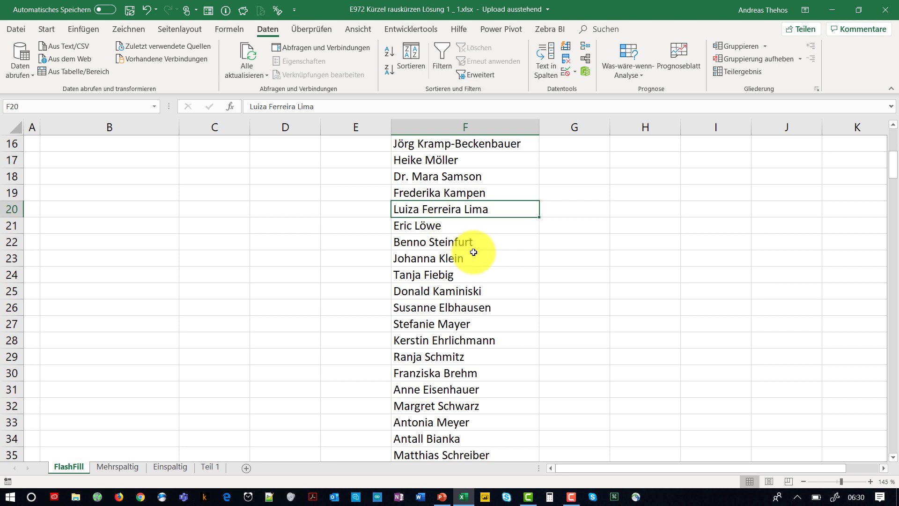
pyautogui.scroll(3, 496, 354)
pyautogui.scroll(2, 597, 365)
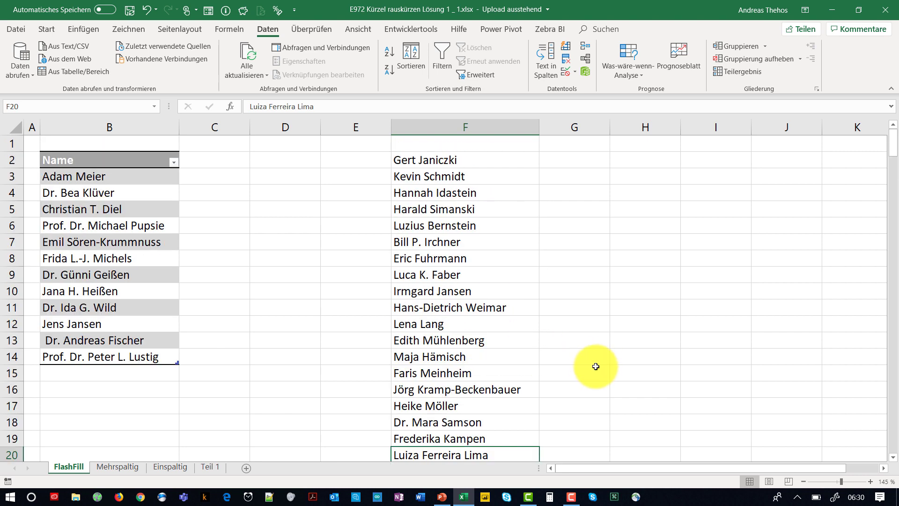
# - On the Mehrspaltig sheet, select the names B4:B15, then the helper and Renamed block C3:F15
pyautogui.click(109, 468)
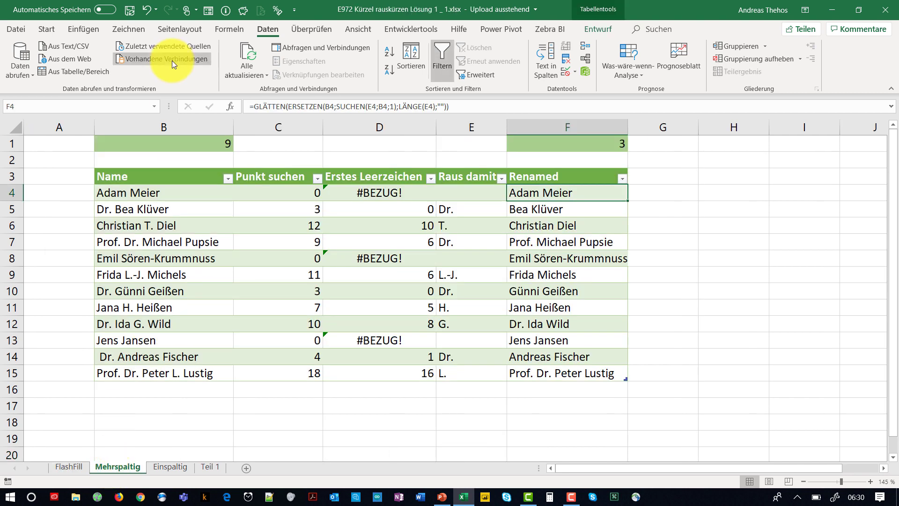
pyautogui.click(42, 145)
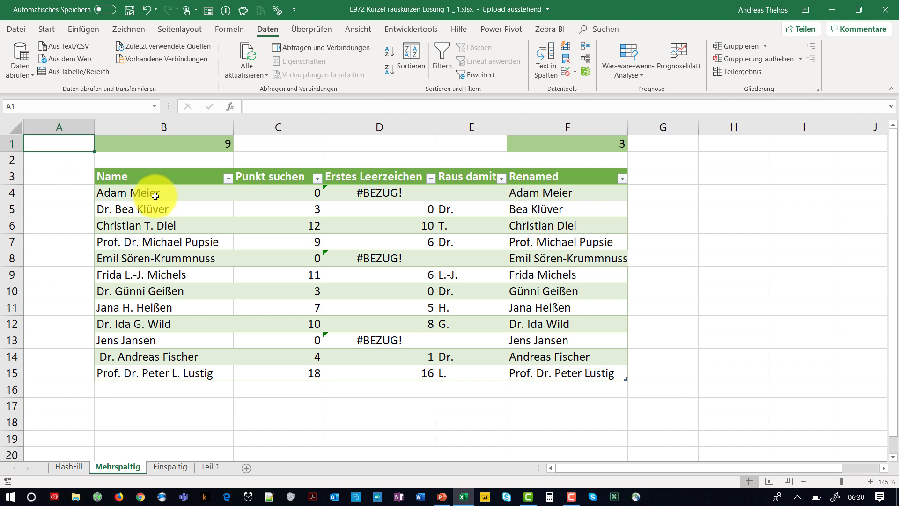
pyautogui.moveTo(155, 197); pyautogui.dragTo(156, 365)
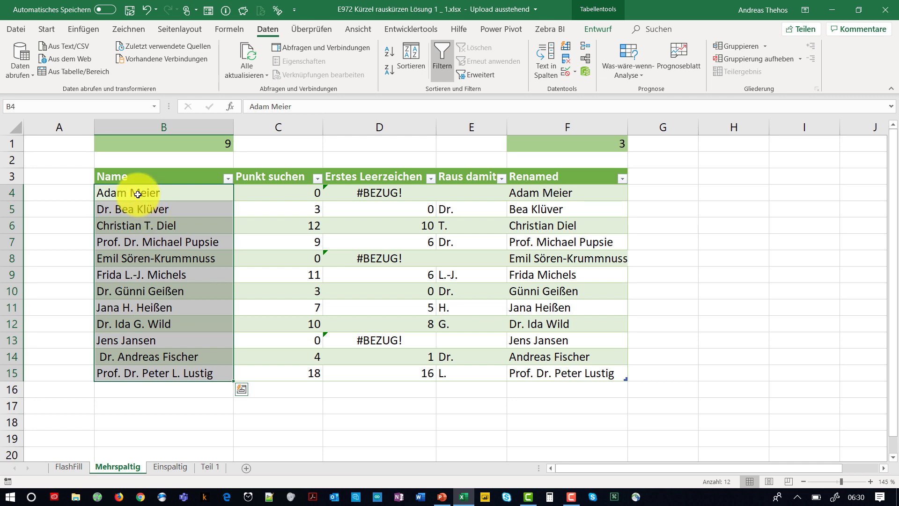
pyautogui.click(281, 192)
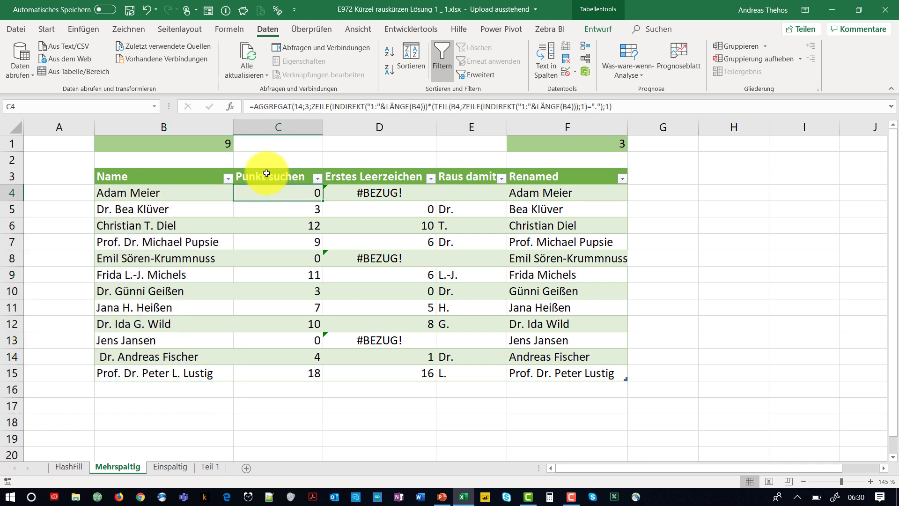
pyautogui.moveTo(261, 176)
pyautogui.mouseDown()
pyautogui.moveTo(582, 371)
pyautogui.moveTo(600, 373)
pyautogui.mouseUp()
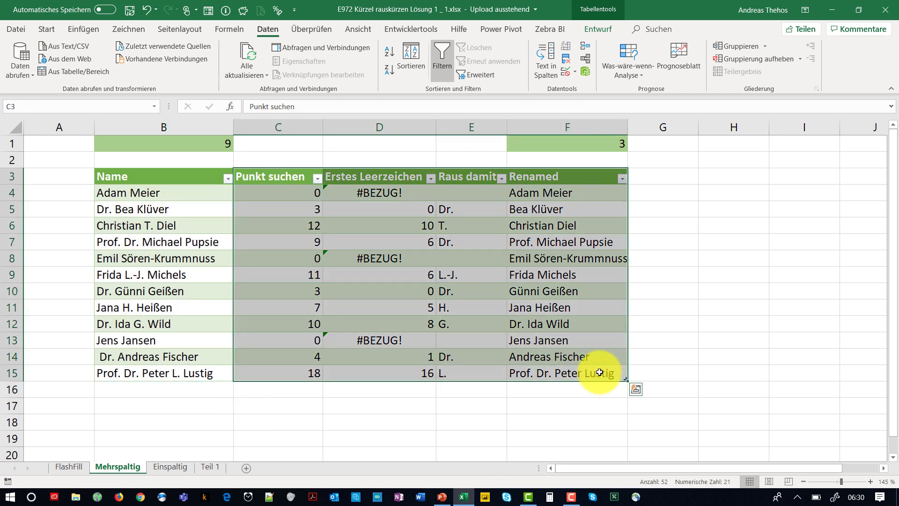
# - Paste copies of the C3:F15 helper and Renamed block at G3 and K3, up to Renamed6
pyautogui.hotkey('ctrl', 'c')
pyautogui.click(663, 180)
pyautogui.hotkey('ctrl', 'v')
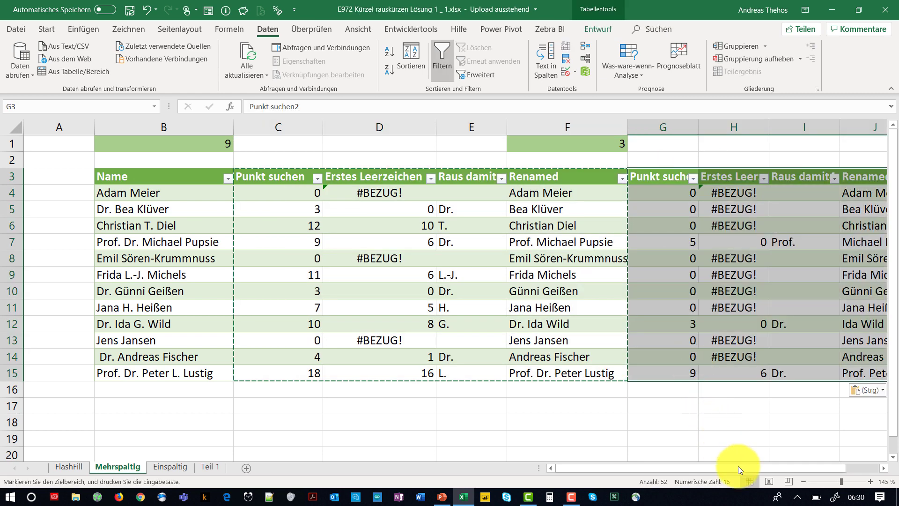
pyautogui.moveTo(738, 468); pyautogui.dragTo(833, 468)
pyautogui.click(860, 182)
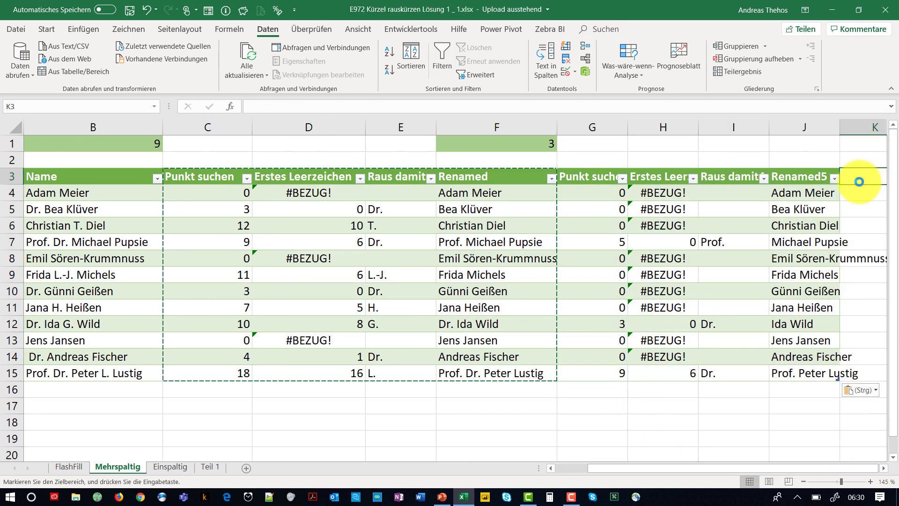
pyautogui.hotkey('ctrl', 'v')
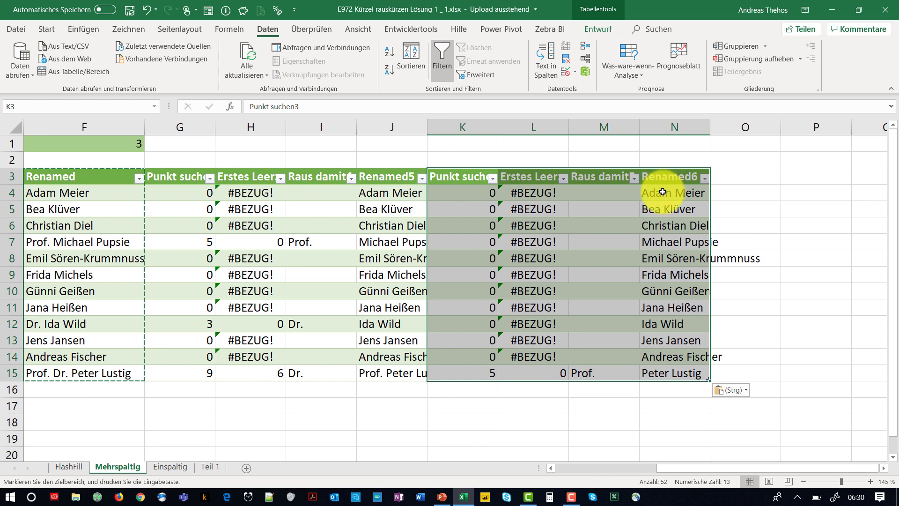
pyautogui.moveTo(663, 192); pyautogui.dragTo(661, 374)
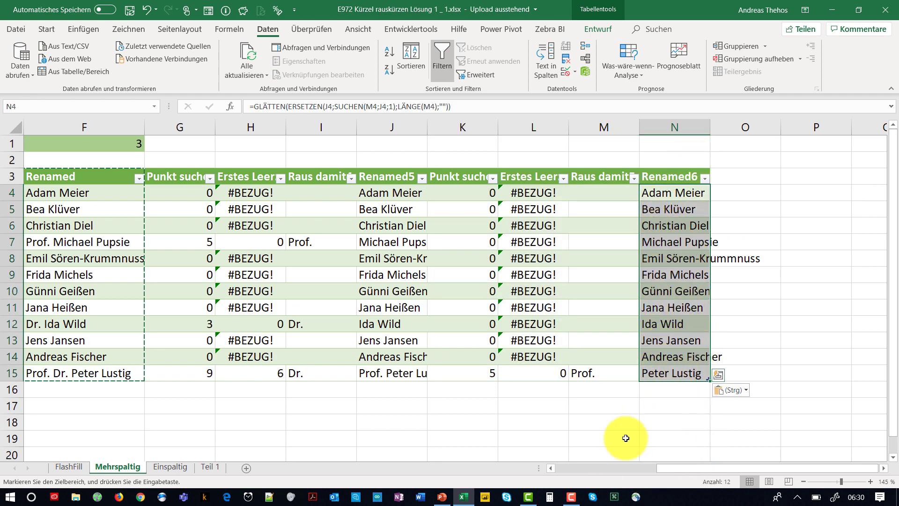
# - Append 'Junior' to the name in cell B10
pyautogui.click(582, 468)
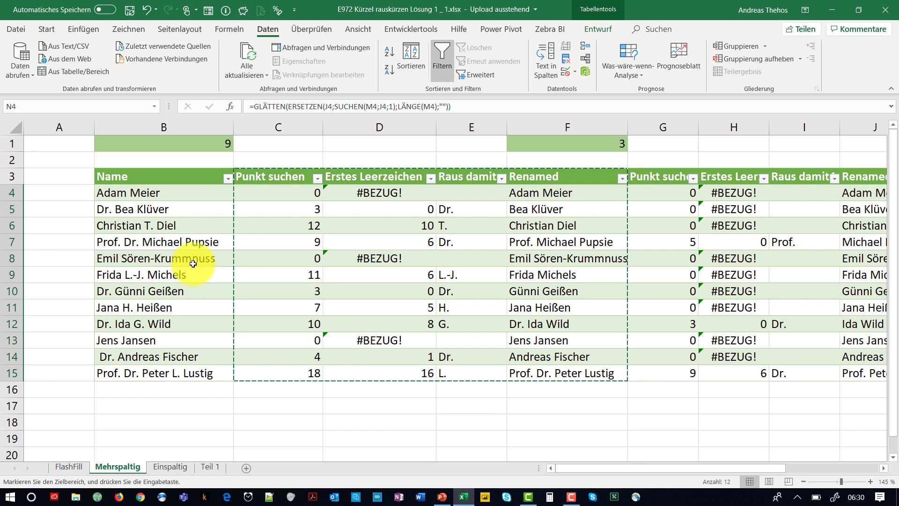
pyautogui.doubleClick(202, 293)
pyautogui.write('Junior')
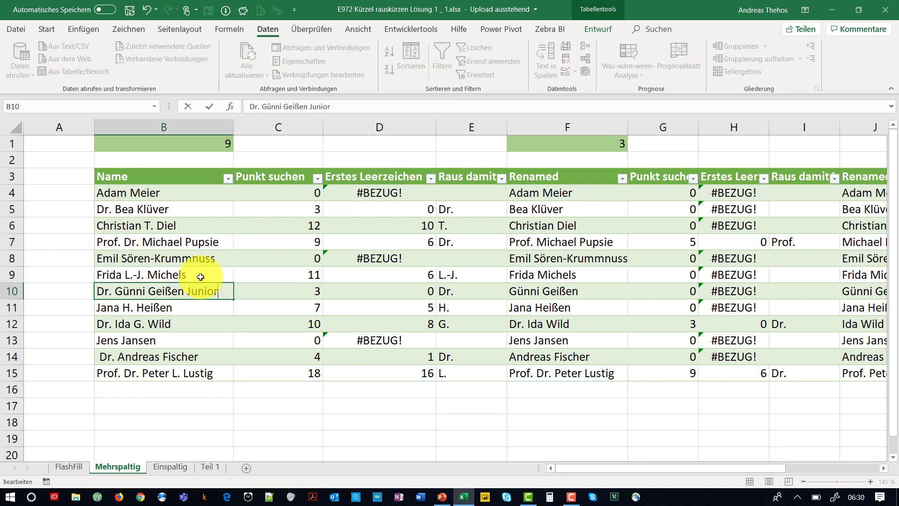
pyautogui.press('Return')
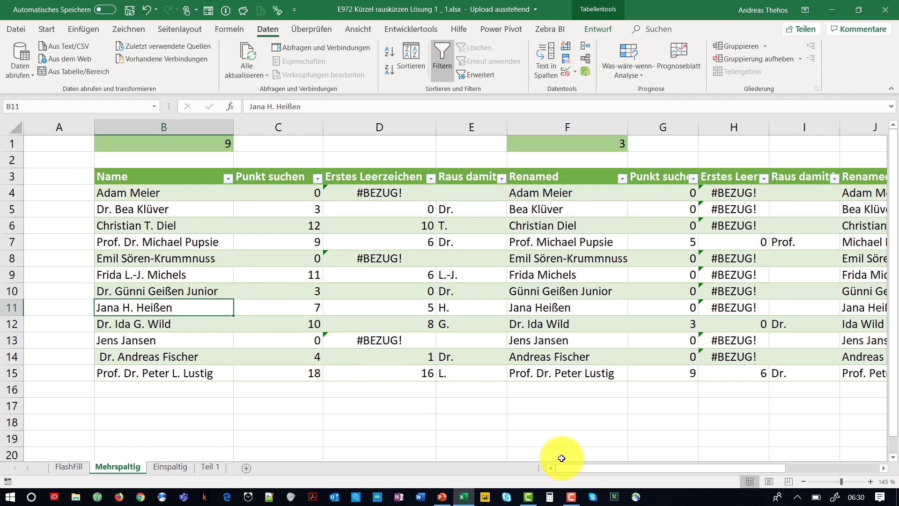
pyautogui.moveTo(574, 471); pyautogui.dragTo(675, 472)
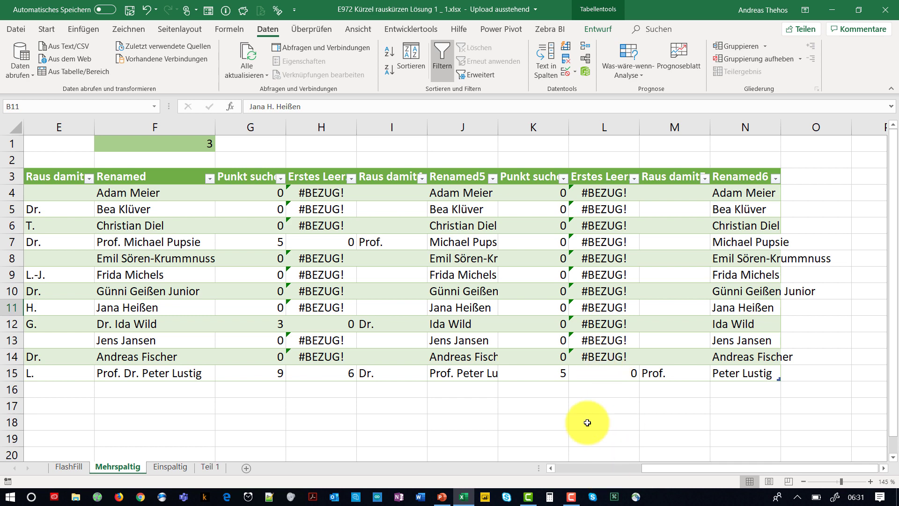
# - Undo five times to remove the Junior edit and the pasted column copies
pyautogui.click(146, 10)
pyautogui.click(146, 11)
pyautogui.click(147, 10)
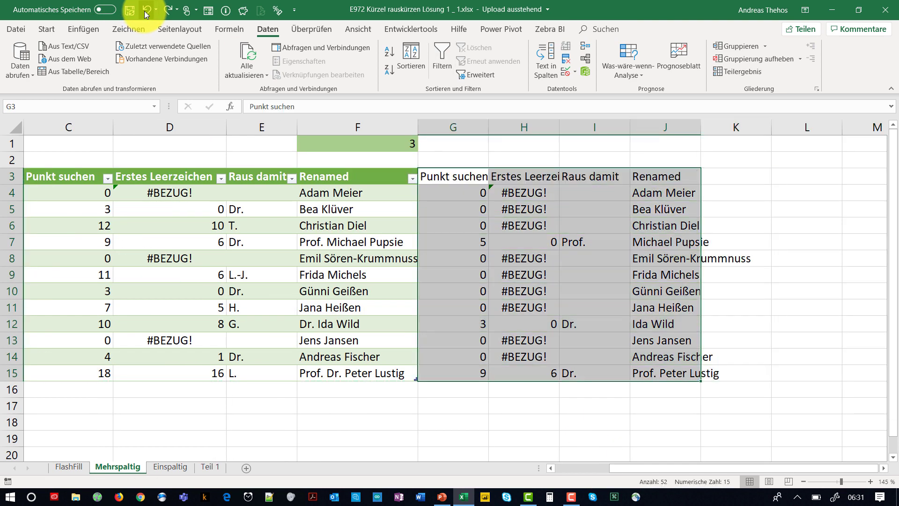
pyautogui.click(146, 10)
pyautogui.click(147, 11)
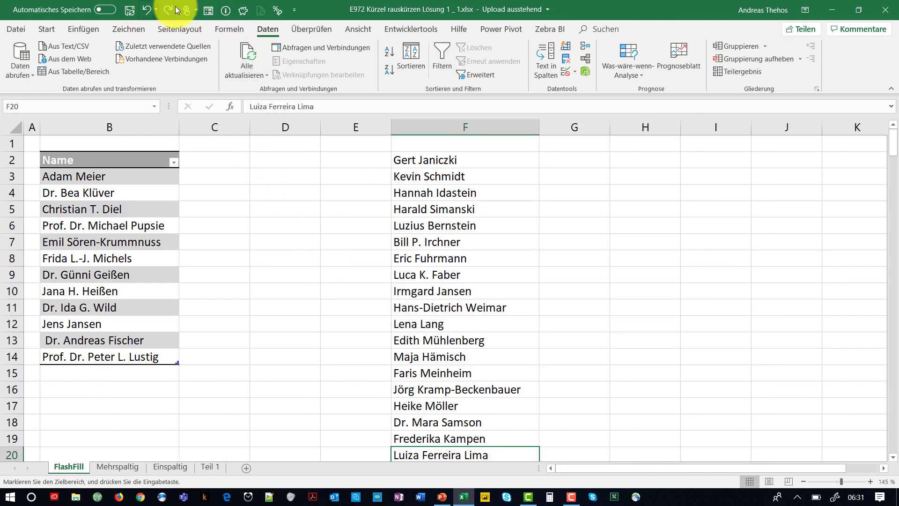
# - Back on Mehrspaltig, cancel the copy marquee and select the names B4:B15
pyautogui.scroll(-3, 328, 281)
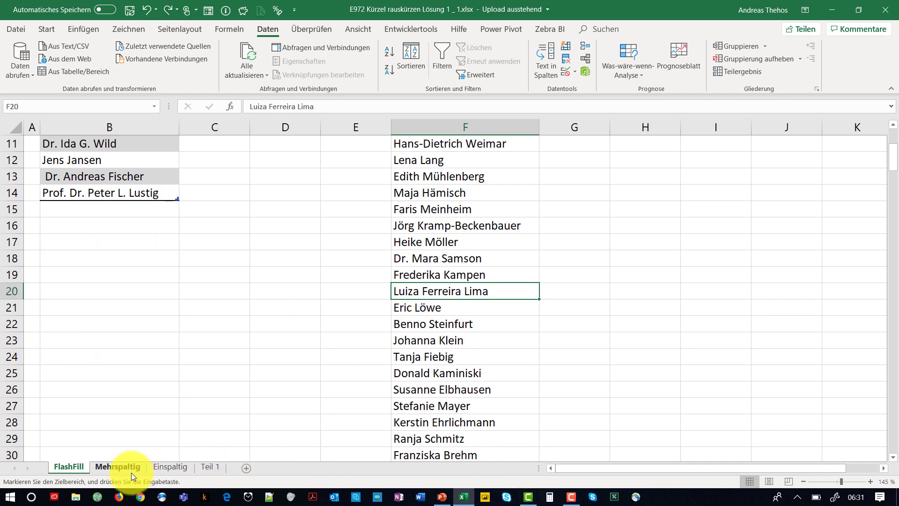
pyautogui.click(117, 466)
pyautogui.click(582, 467)
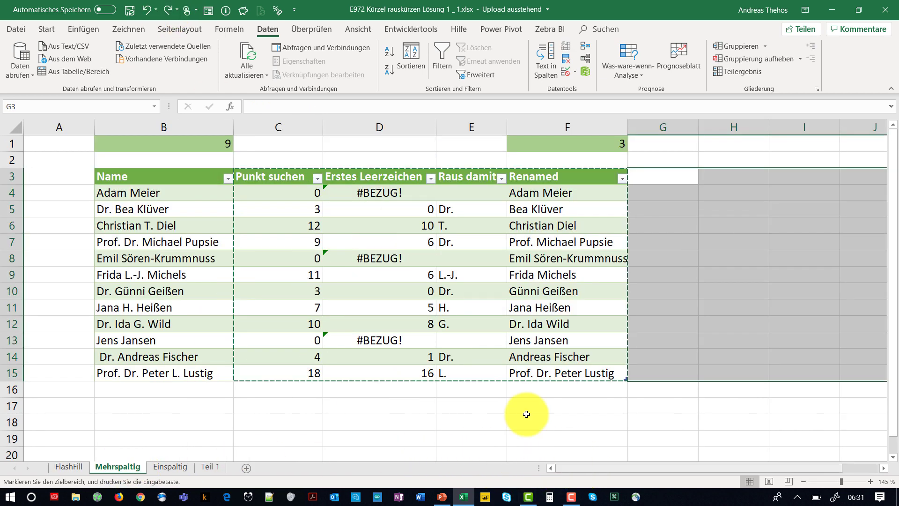
pyautogui.press('Escape')
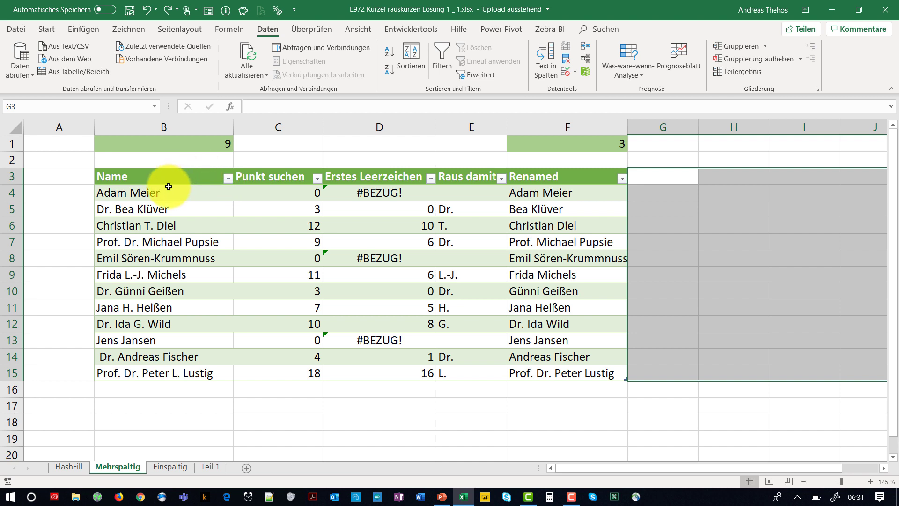
pyautogui.moveTo(150, 193); pyautogui.dragTo(195, 374)
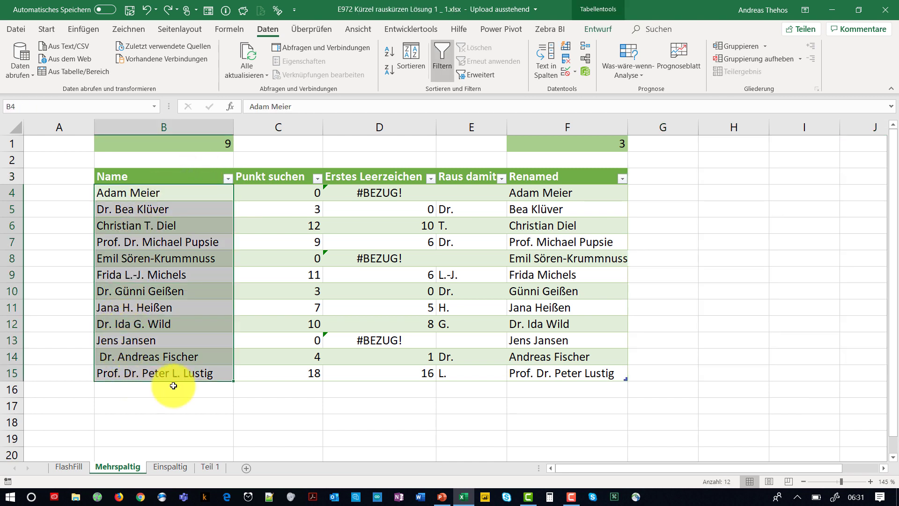
# - Re-enter the B1 SUMMENPRODUKT dot-count formula as an array formula so it returns 9
pyautogui.click(170, 141)
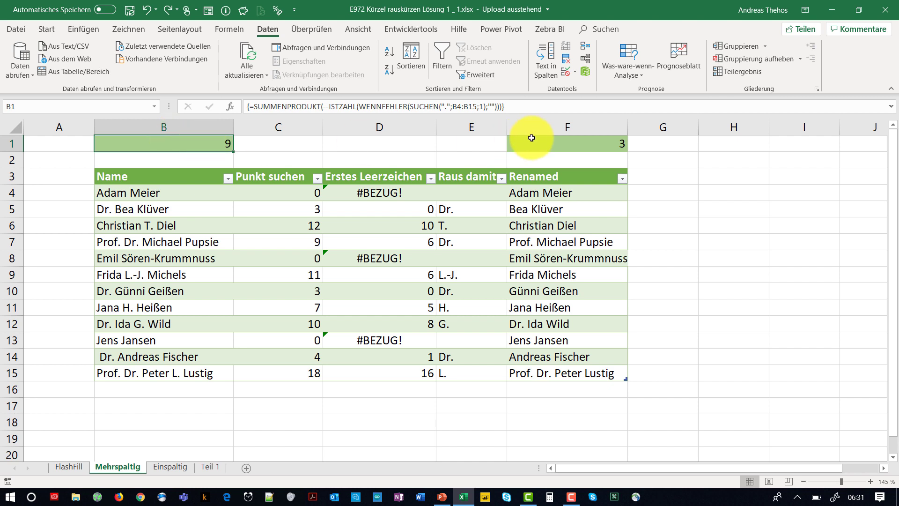
pyautogui.click(529, 109)
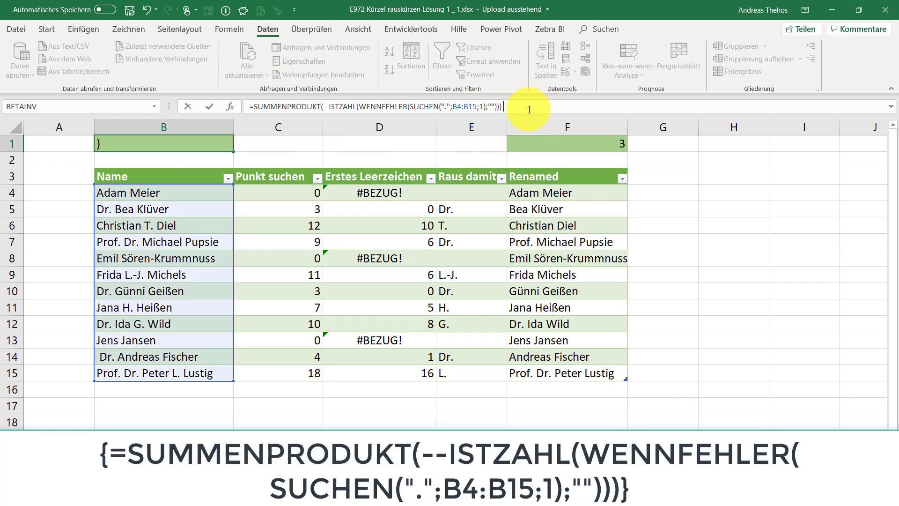
pyautogui.press('Return')
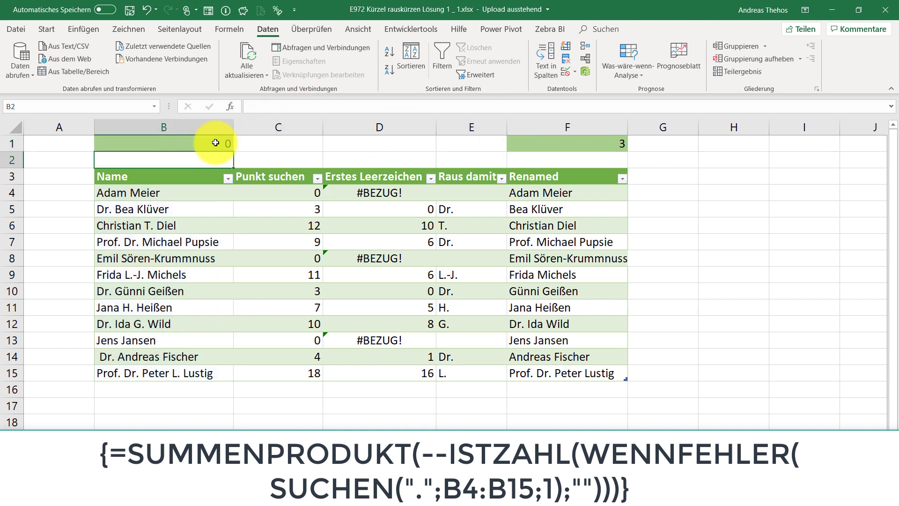
pyautogui.click(215, 142)
pyautogui.click(534, 103)
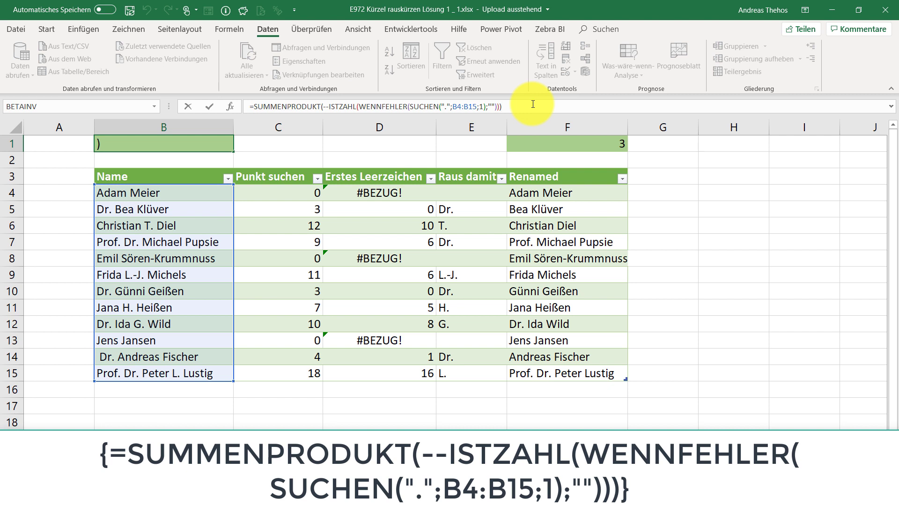
pyautogui.hotkey('ctrl', 'shift', 'Return')
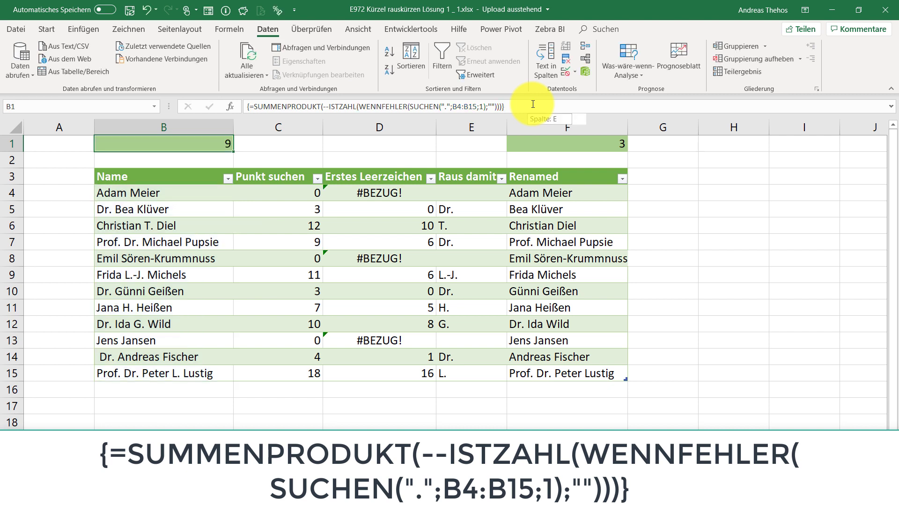
pyautogui.doubleClick(173, 145)
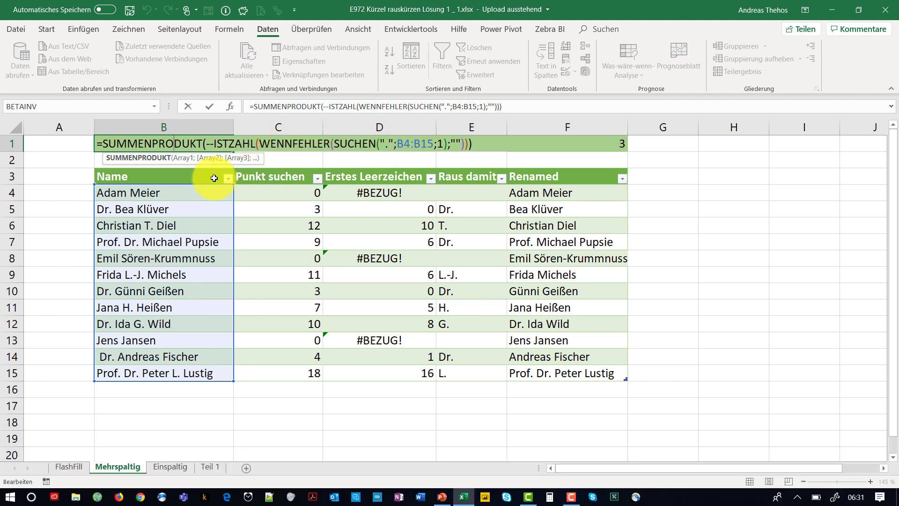
pyautogui.hotkey('ctrl', 'shift', 'Return')
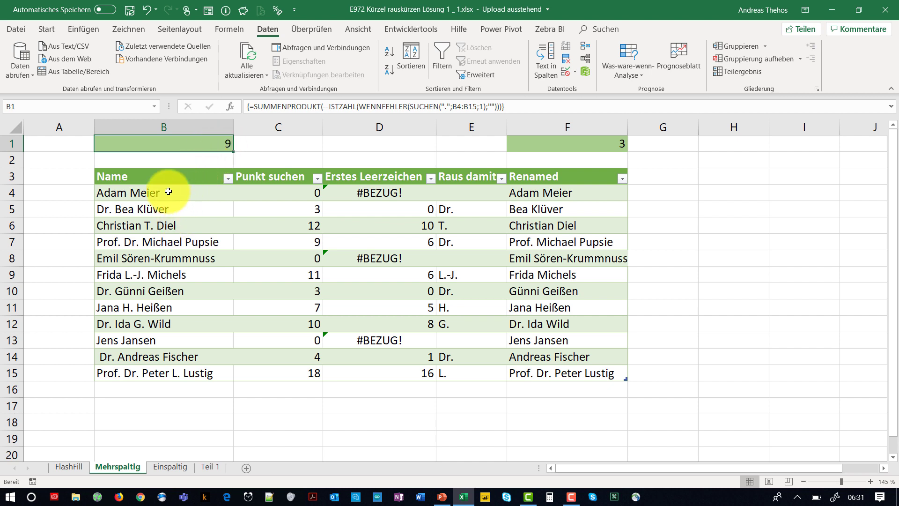
pyautogui.doubleClick(229, 186)
pyautogui.write('I.')
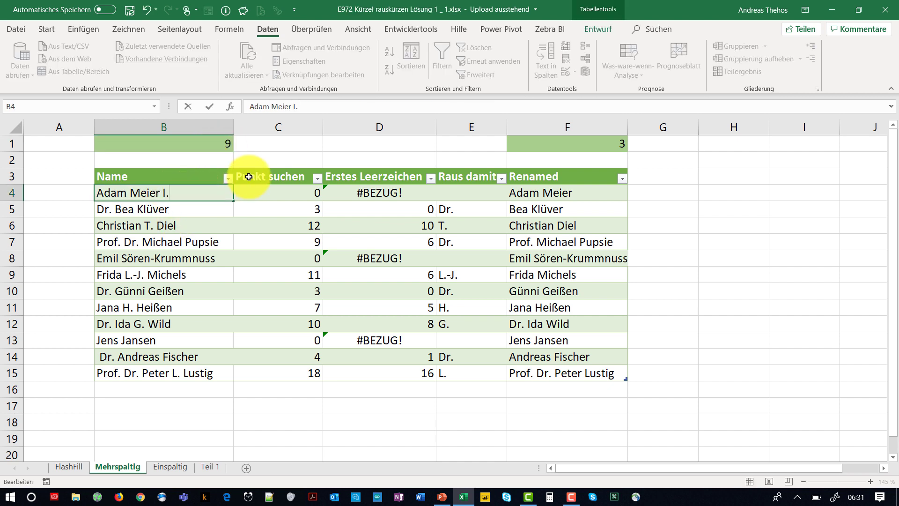
pyautogui.press('Return')
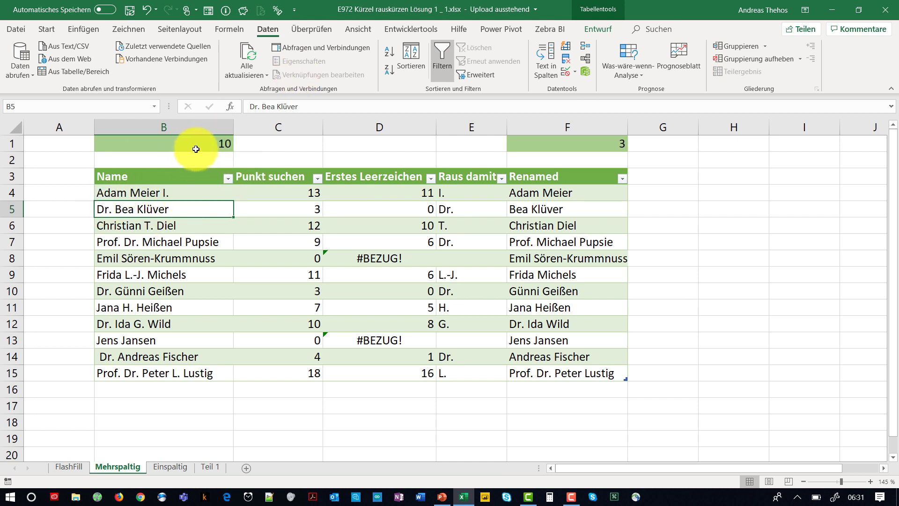
pyautogui.click(195, 143)
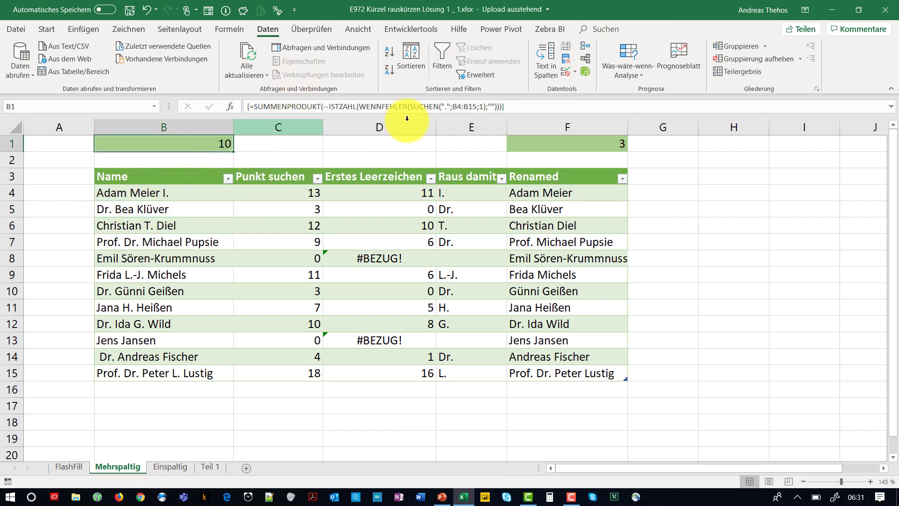
pyautogui.doubleClick(208, 143)
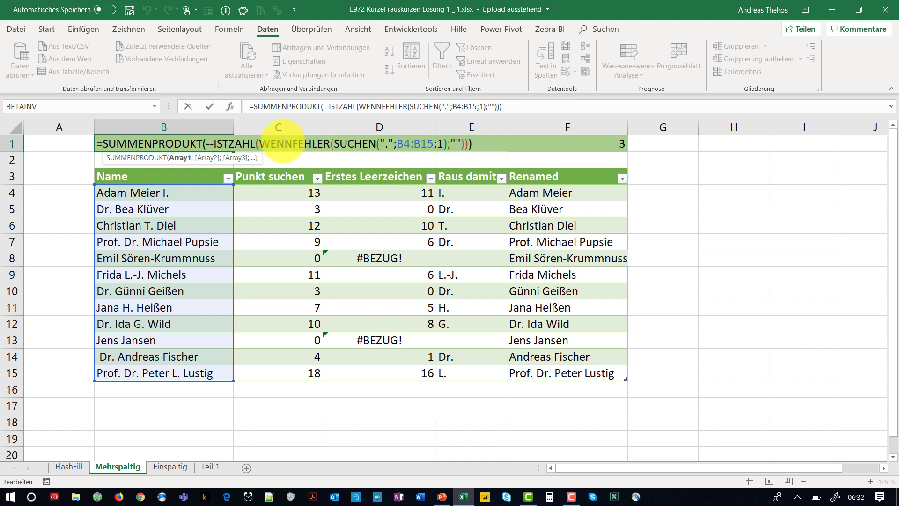
# - Select the SUCHEN(".";B4:B15;1) text inside the B1 formula
pyautogui.moveTo(333, 143); pyautogui.dragTo(448, 144)
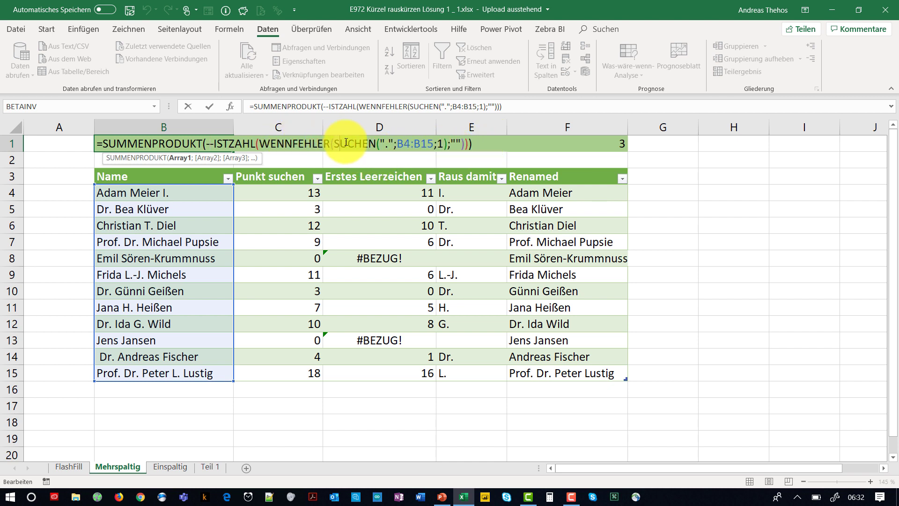
pyautogui.click(449, 144)
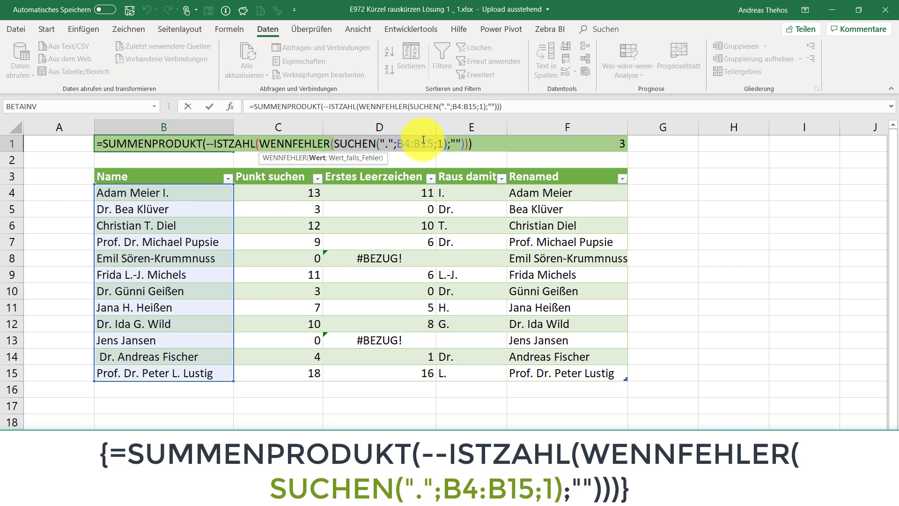
pyautogui.moveTo(419, 140); pyautogui.dragTo(307, 145)
pyautogui.hotkey('ctrl', 'c')
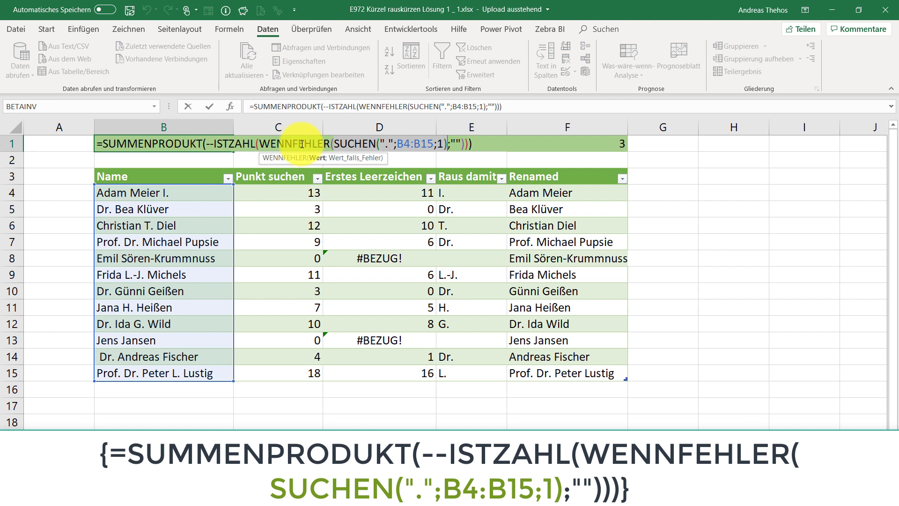
pyautogui.moveTo(306, 142); pyautogui.dragTo(342, 146)
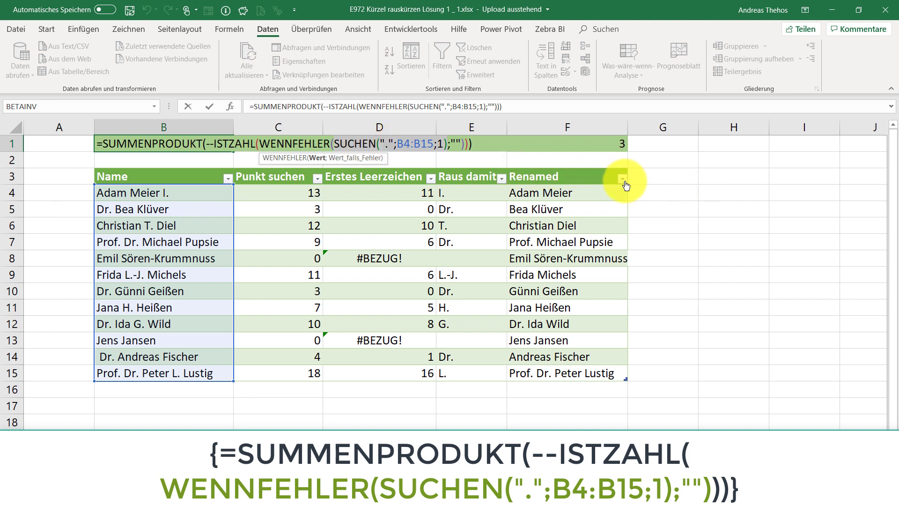
# - Put =SUCHEN(".";B4;1) in G4, creating the Spalte1 column of dot positions
pyautogui.hotkey('ctrl', 'shift', 'Return')
pyautogui.click(643, 188)
pyautogui.hotkey('ctrl', 'v')
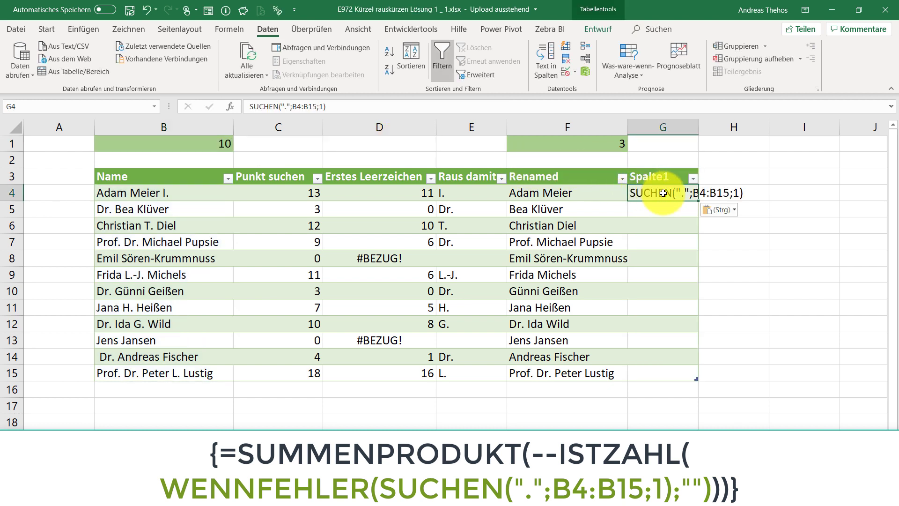
pyautogui.click(249, 106)
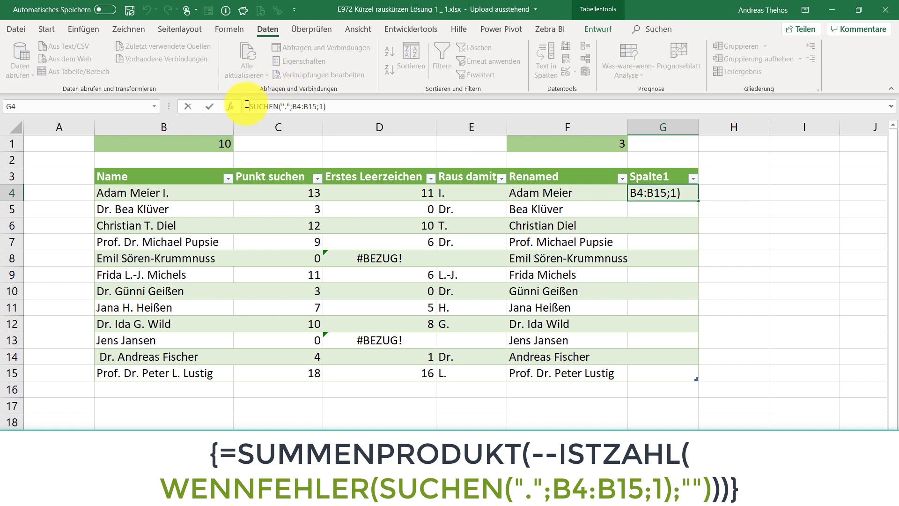
pyautogui.write('=')
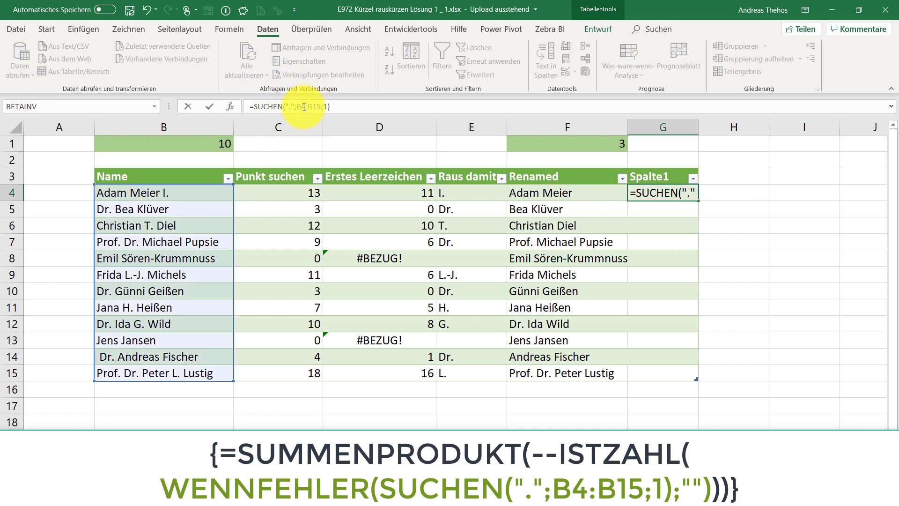
pyautogui.moveTo(311, 108); pyautogui.dragTo(319, 107)
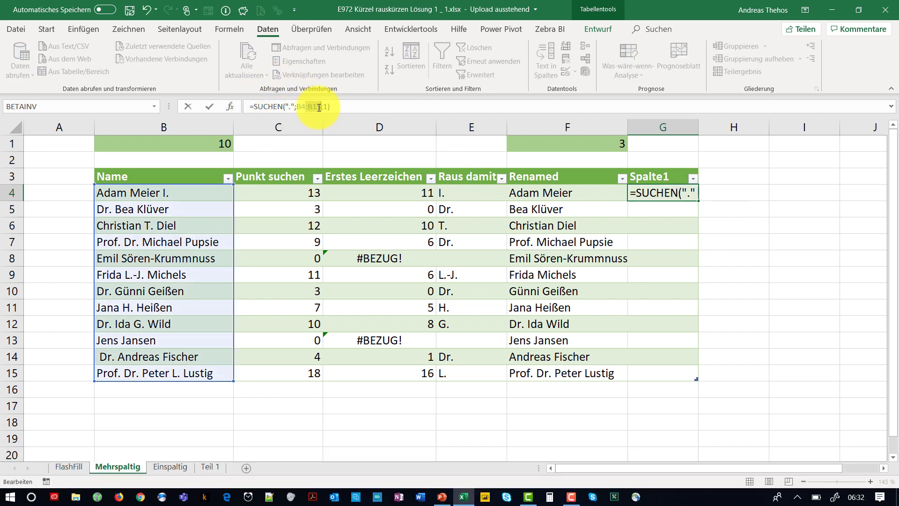
pyautogui.write('B4')
pyautogui.press('Return')
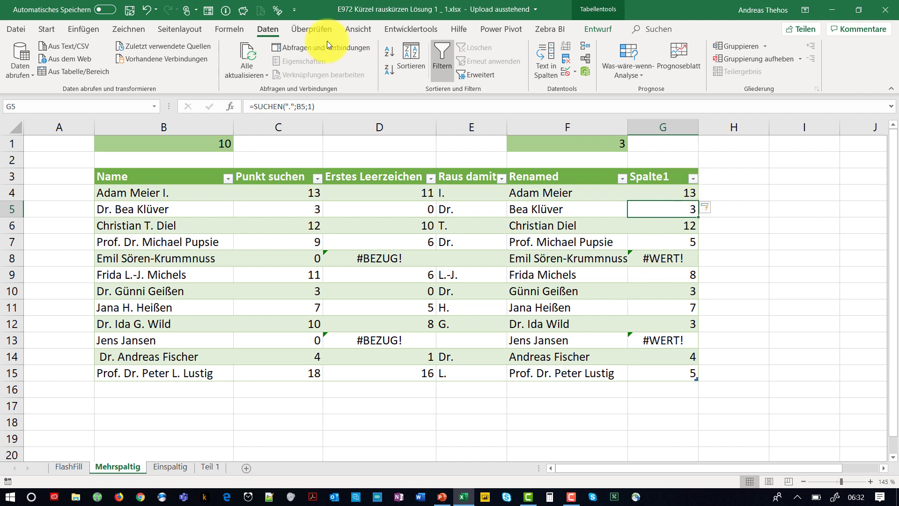
pyautogui.click(675, 192)
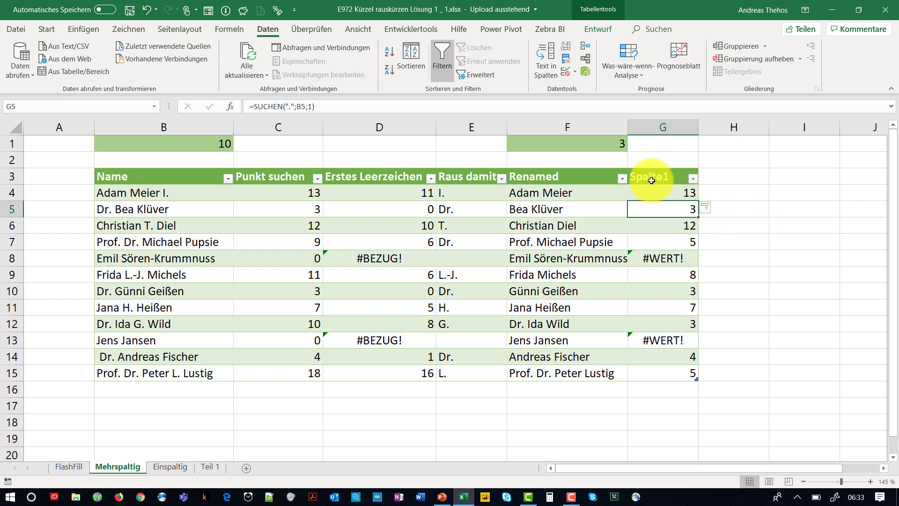
# - Change the Spalte1 formula to =WENNFEHLER(SUCHEN(".";B4;1);"") and compare it with B1
pyautogui.click(257, 107)
pyautogui.write('wennf')
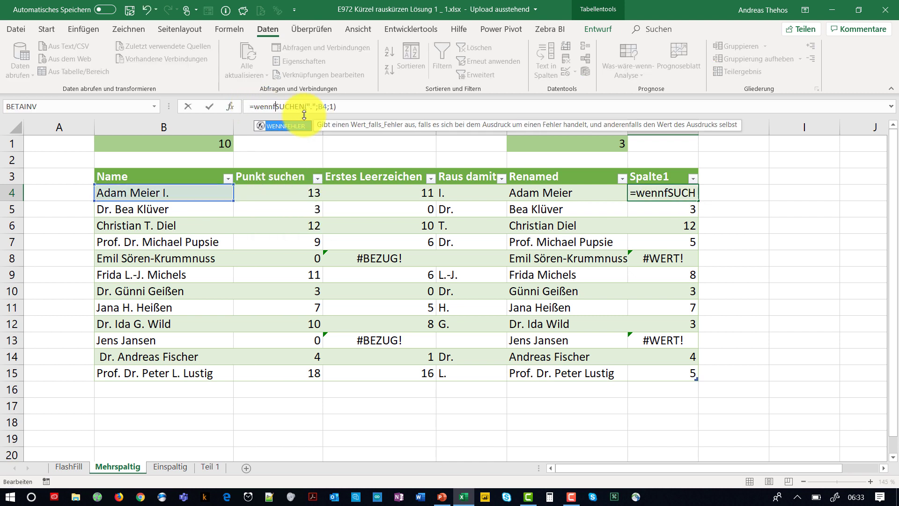
pyautogui.press('Tab')
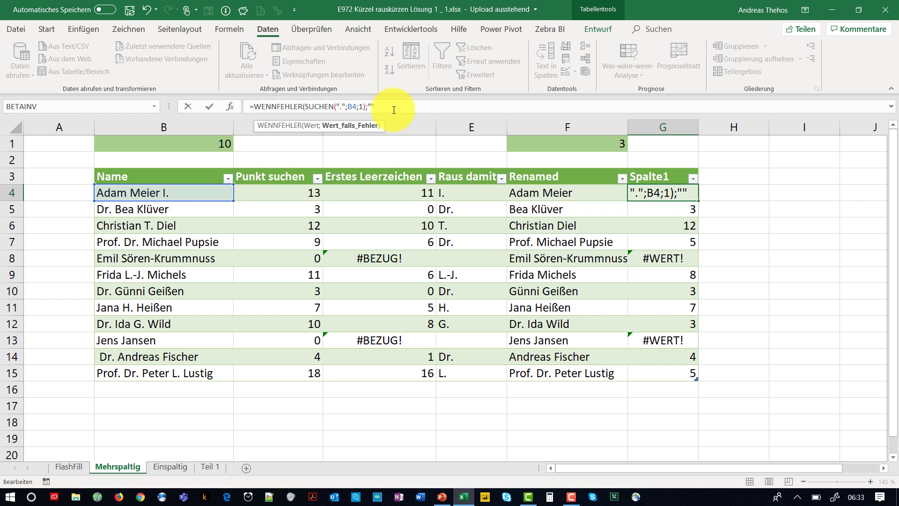
pyautogui.write(')')
pyautogui.press('Return')
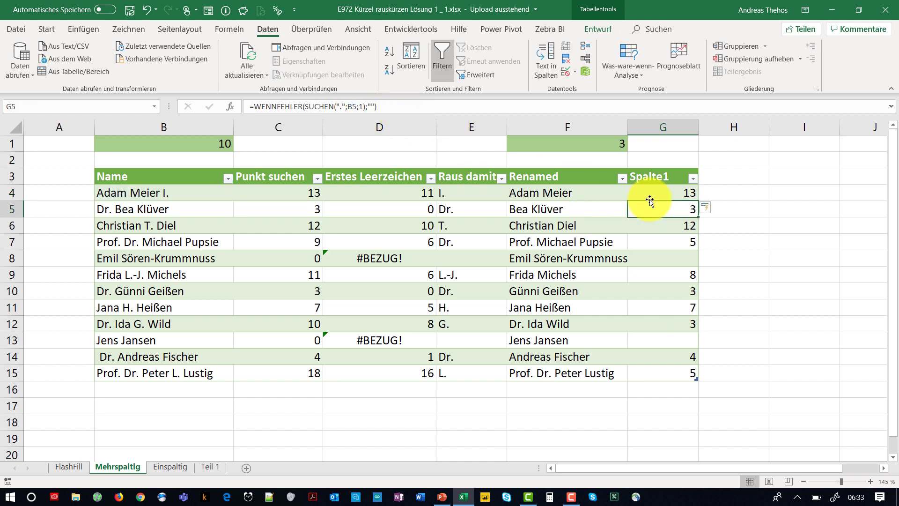
pyautogui.doubleClick(197, 141)
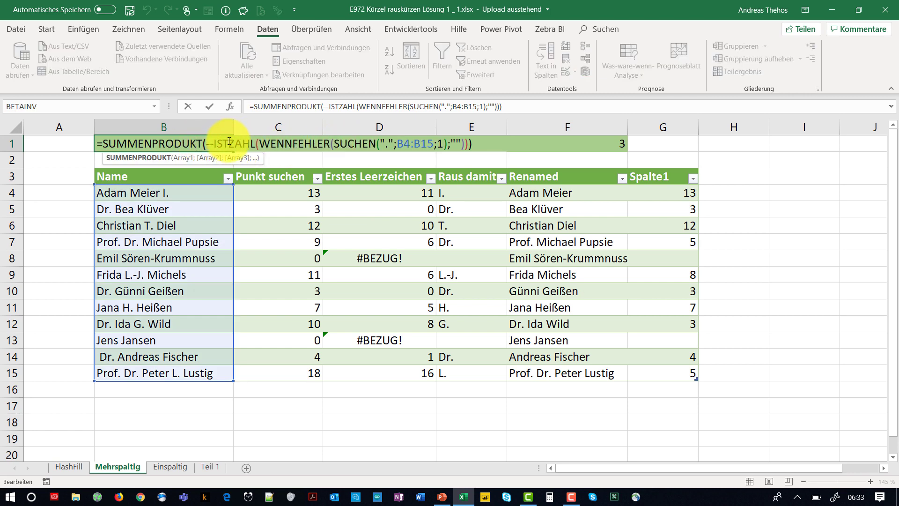
pyautogui.press('Return')
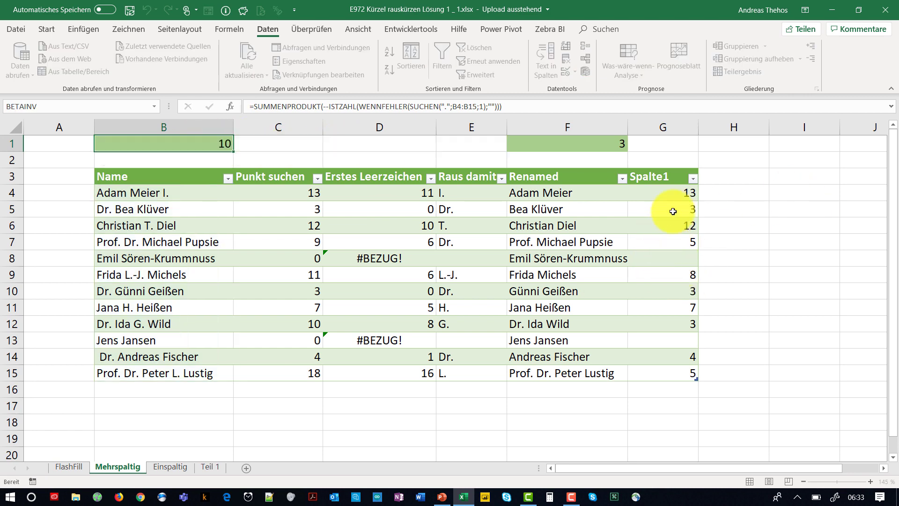
pyautogui.click(668, 191)
# - Wrap the Spalte1 formula in ISTZAHL so each row shows WAHR or FALSCH
pyautogui.click(257, 106)
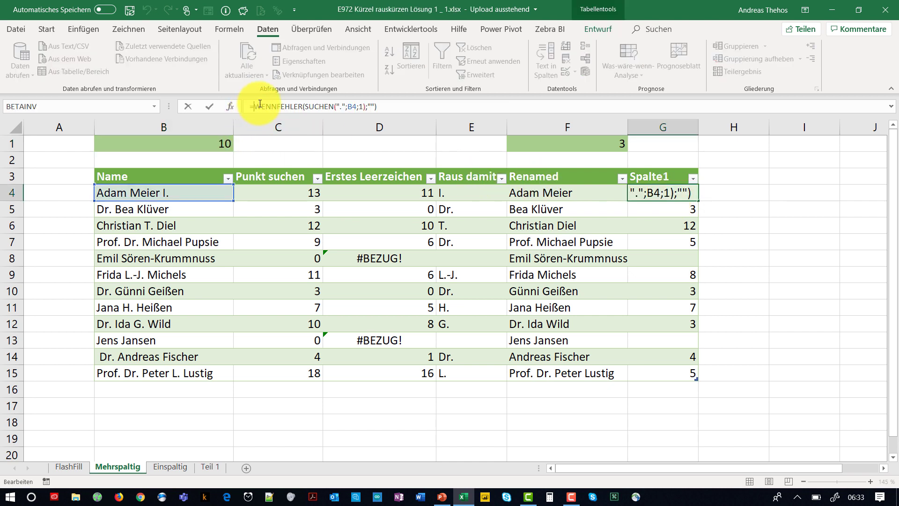
pyautogui.write('istzahl')
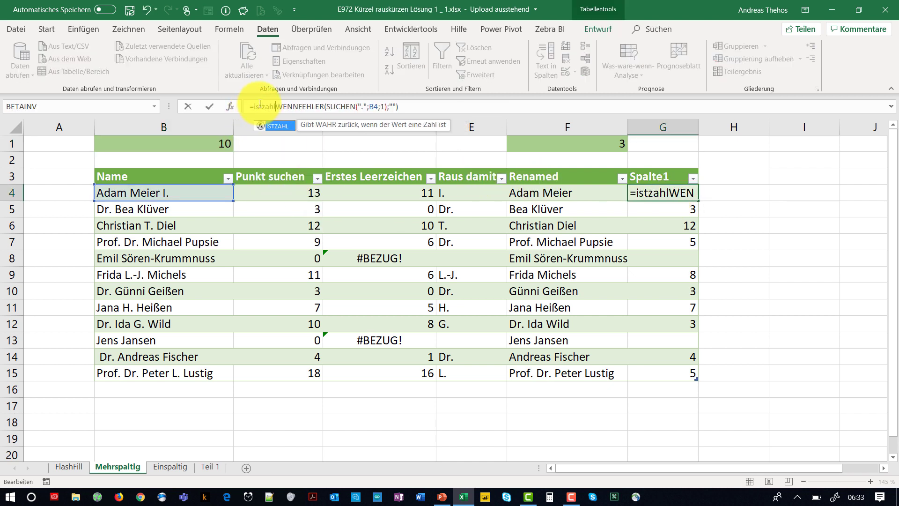
pyautogui.write('(')
pyautogui.click(425, 112)
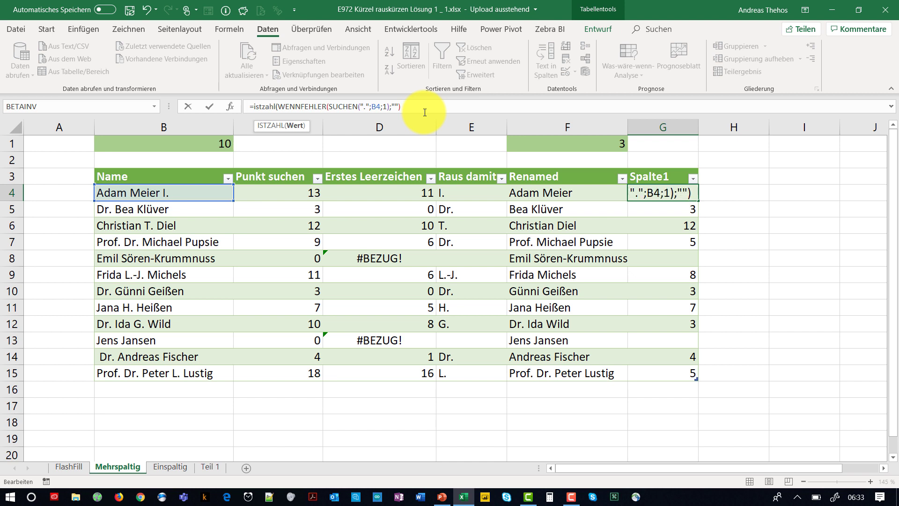
pyautogui.press('Return')
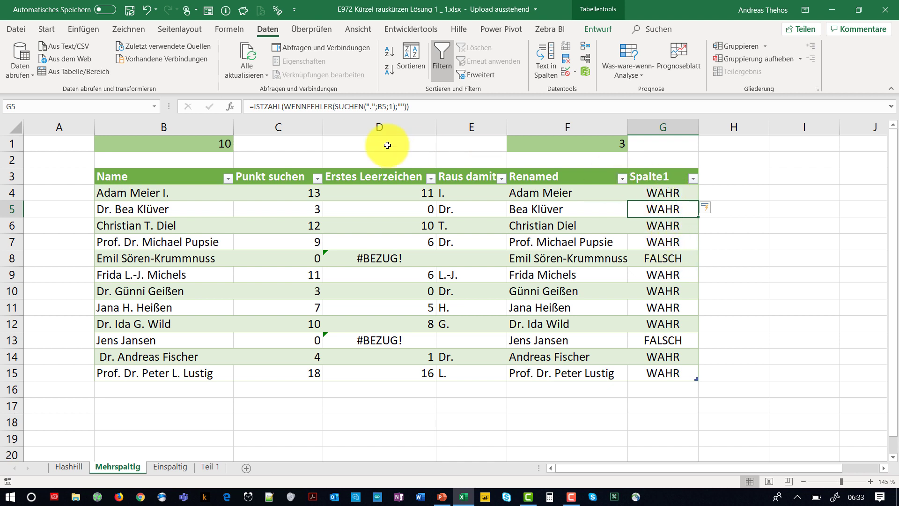
pyautogui.click(254, 106)
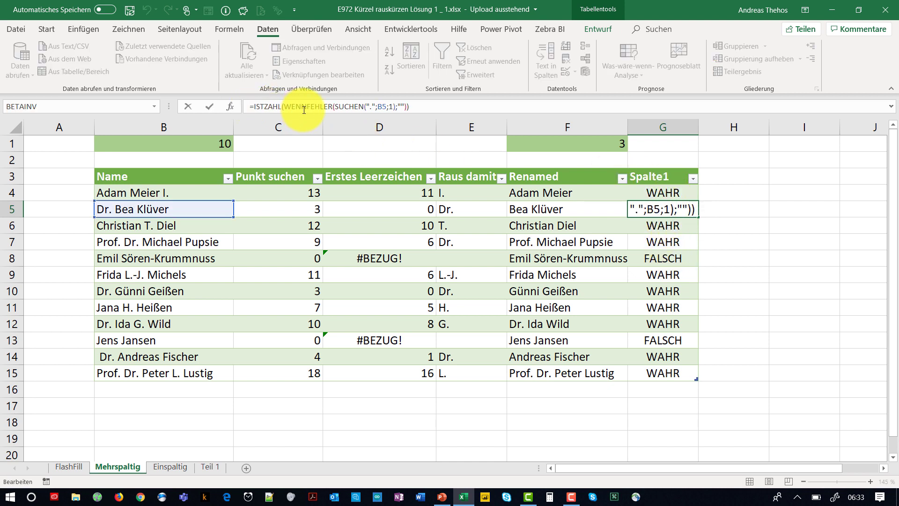
# - Prefix the Spalte1 ISTZAHL formula with -- to return 1 and 0, then select B1
pyautogui.write('--')
pyautogui.press('Return')
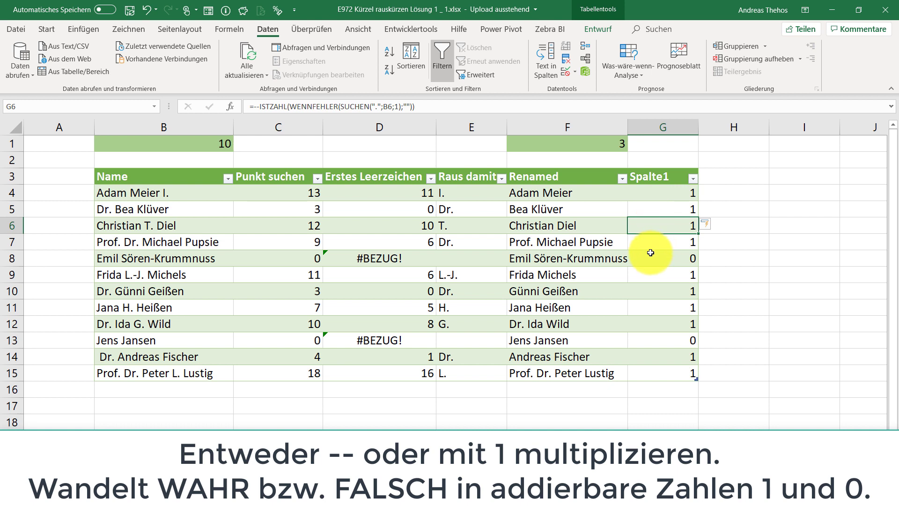
pyautogui.click(145, 145)
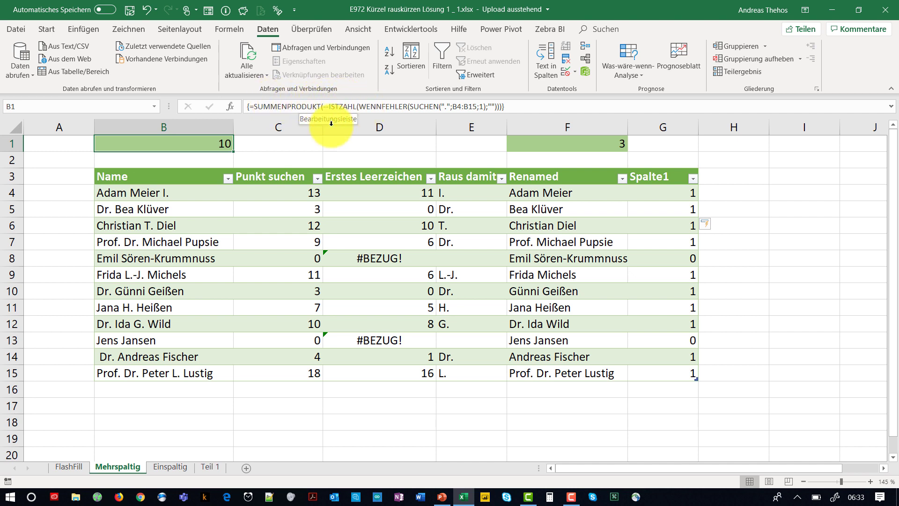
# - Re-enter B1's SUMMENPRODUKT dot count as an array formula so it again shows 10
pyautogui.moveTo(195, 198); pyautogui.dragTo(204, 379)
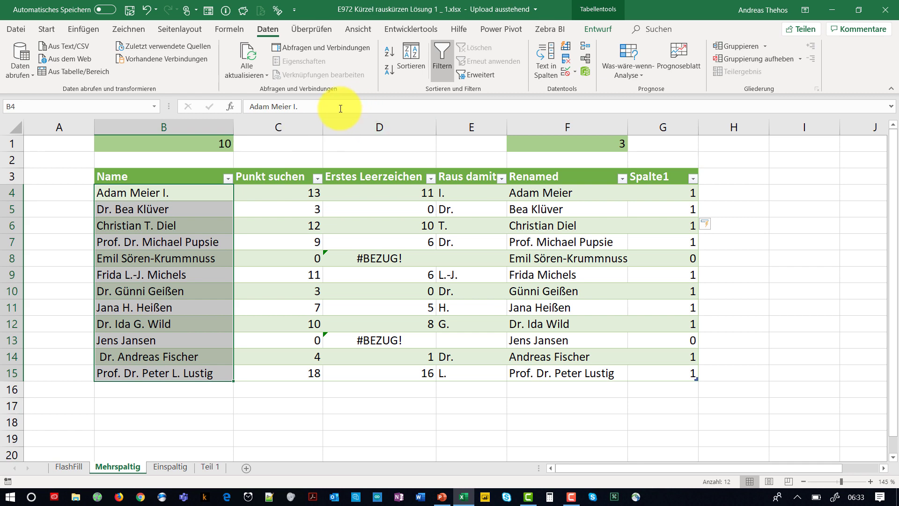
pyautogui.click(196, 143)
pyautogui.click(517, 107)
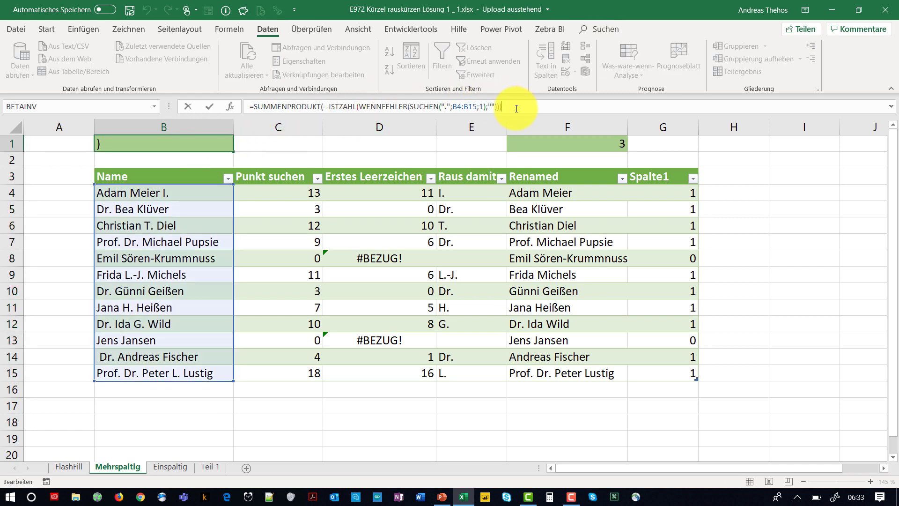
pyautogui.press('Return')
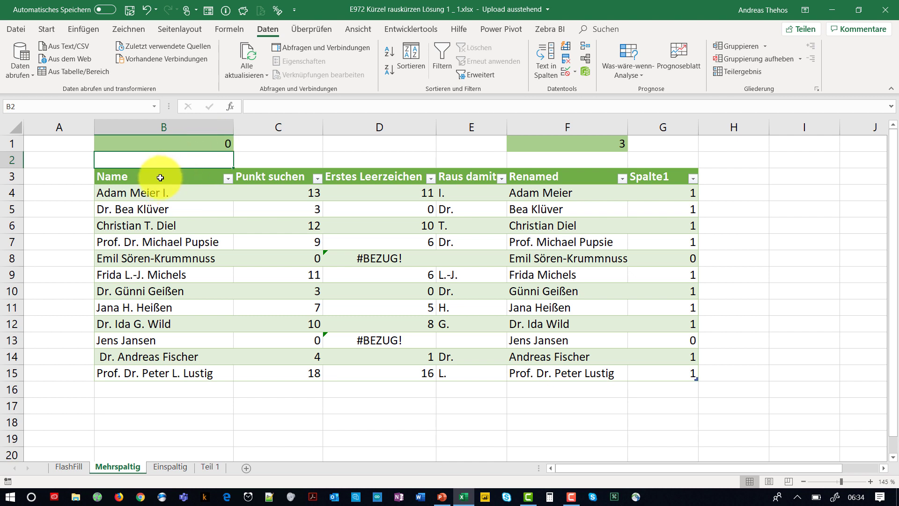
pyautogui.doubleClick(197, 142)
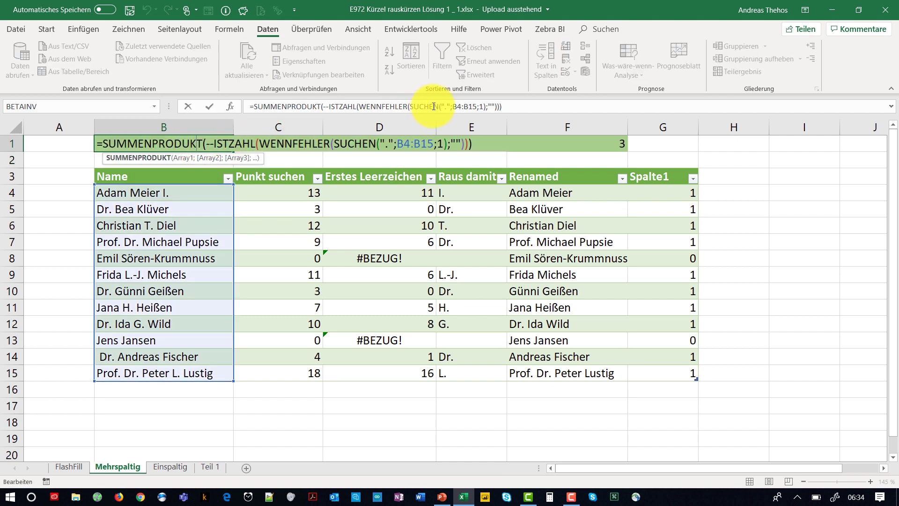
pyautogui.click(492, 141)
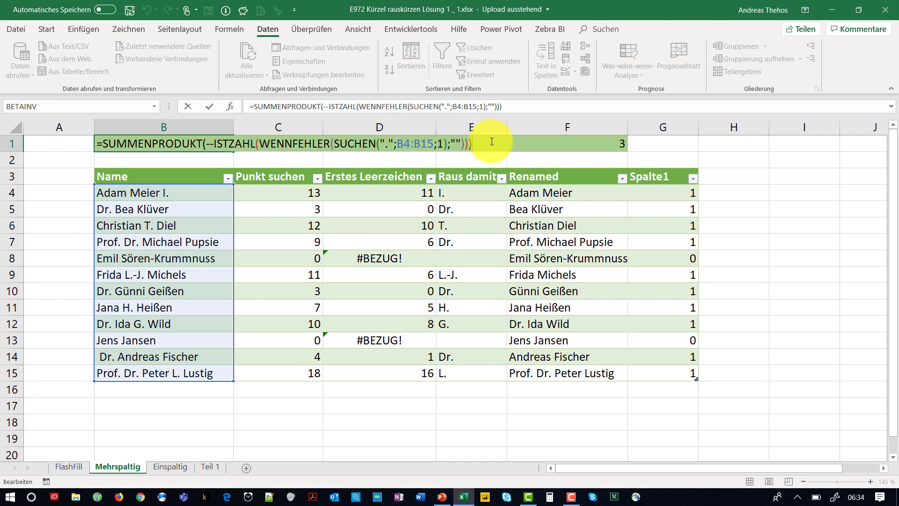
pyautogui.hotkey('ctrl', 'shift', 'Return')
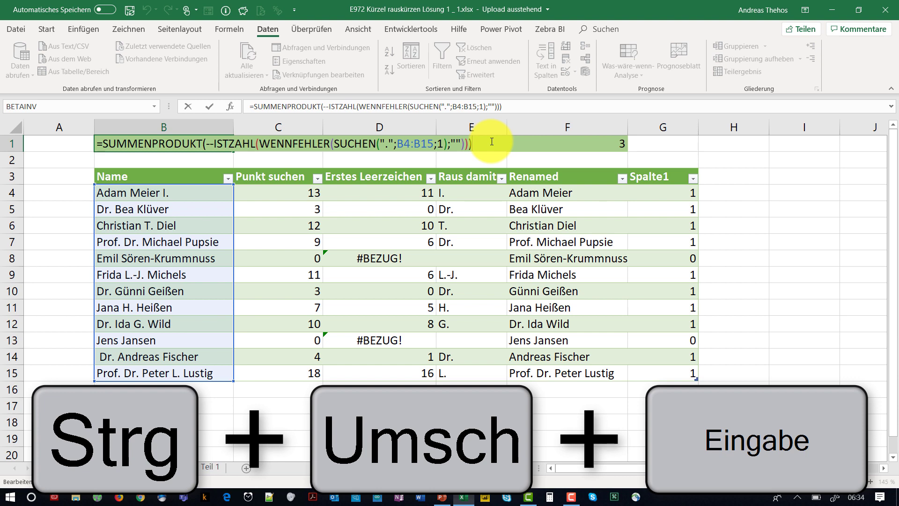
pyautogui.hotkey('ctrl', 'shift', 'Return')
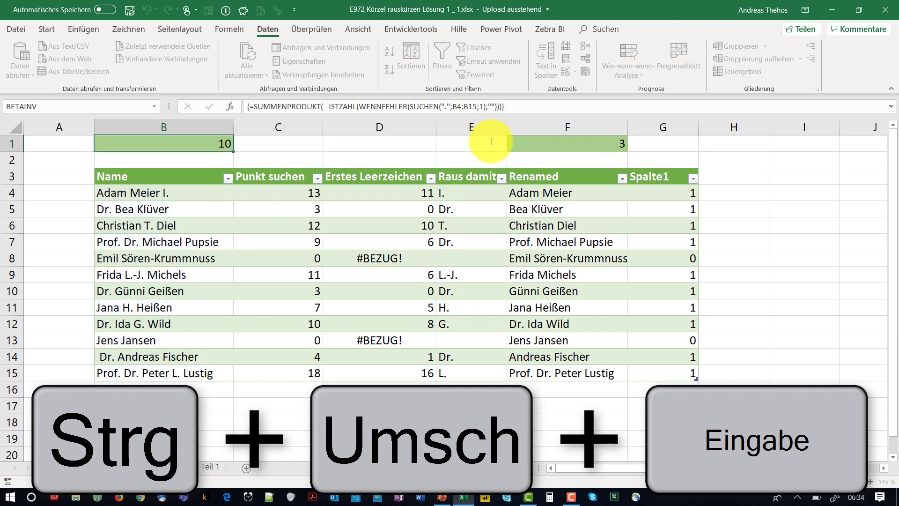
pyautogui.doubleClick(184, 193)
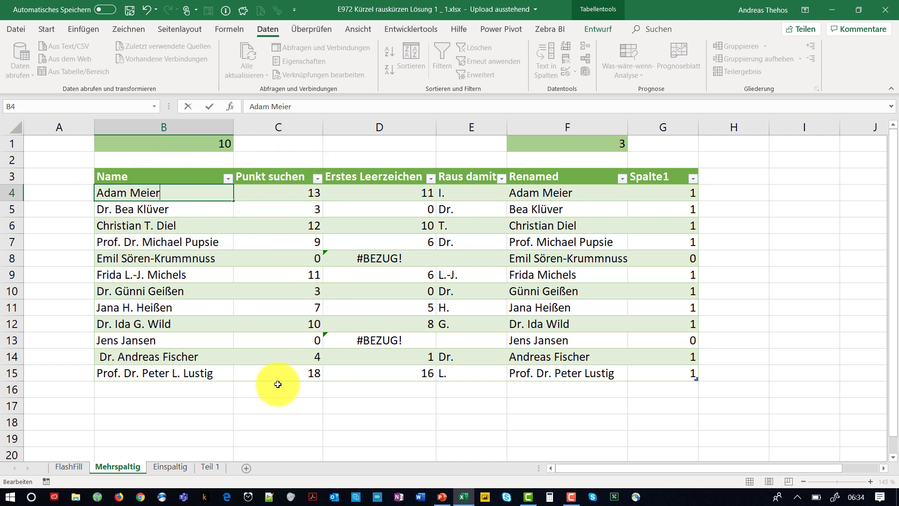
pyautogui.write('I.')
pyautogui.hotkey('ctrl', 'Return')
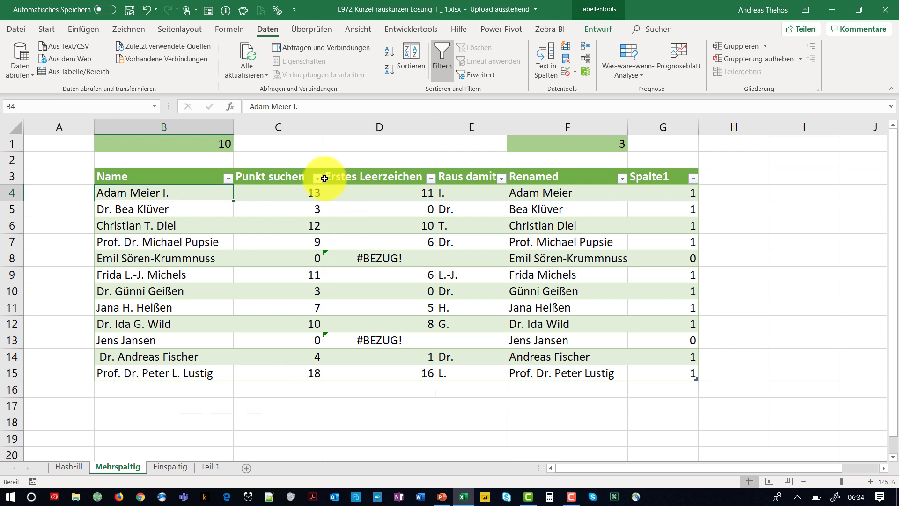
pyautogui.doubleClick(271, 195)
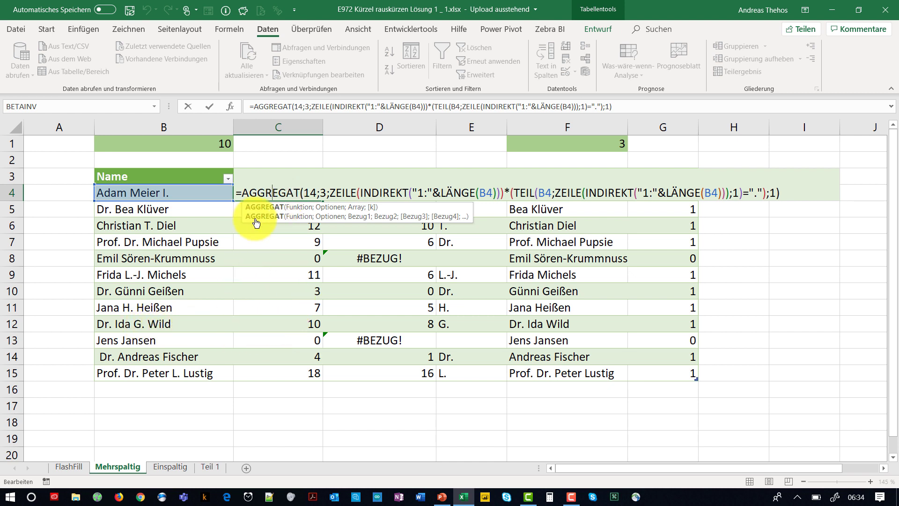
# - Highlight the TEIL comparison inside C4's AGGREGAT formula, then exit without changes
pyautogui.click(273, 193)
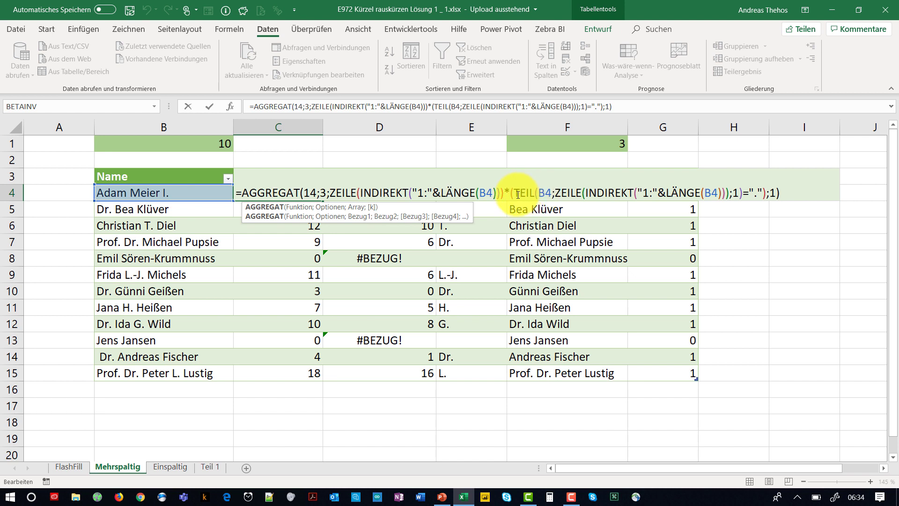
pyautogui.moveTo(537, 193); pyautogui.dragTo(769, 189)
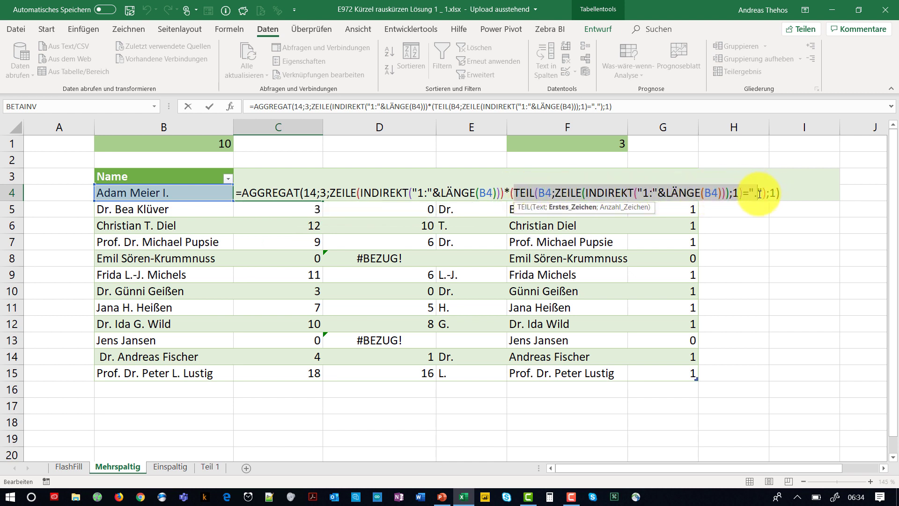
pyautogui.moveTo(763, 193); pyautogui.dragTo(513, 196)
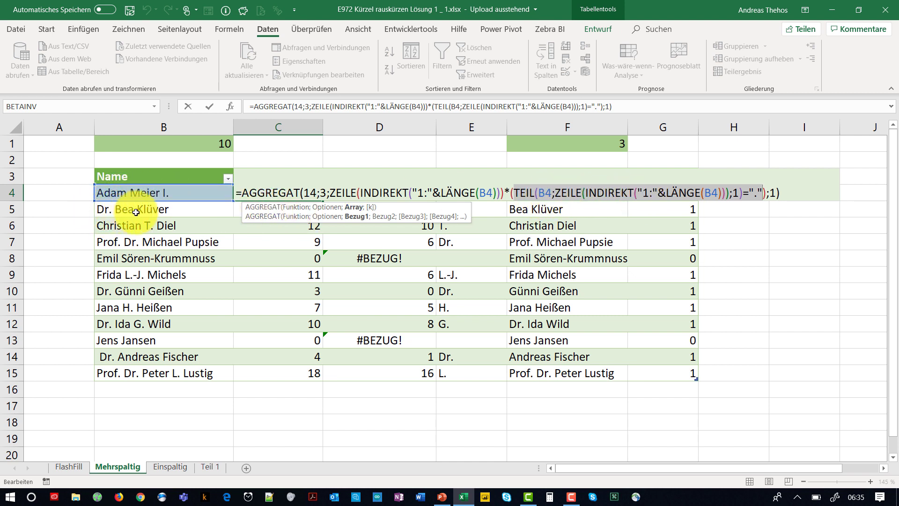
pyautogui.press('Escape')
# - In C5's formula, evaluate LÄNGE(B5) to its value 14
pyautogui.doubleClick(260, 206)
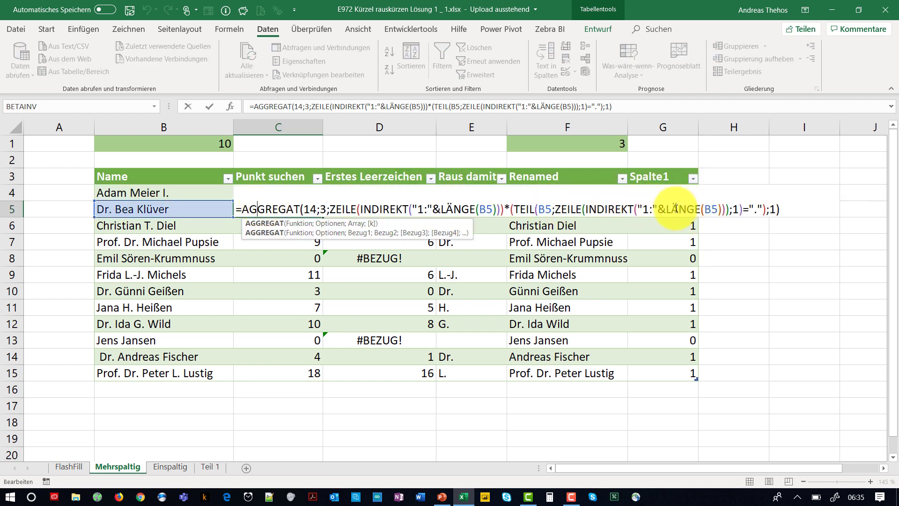
pyautogui.moveTo(667, 209); pyautogui.dragTo(719, 210)
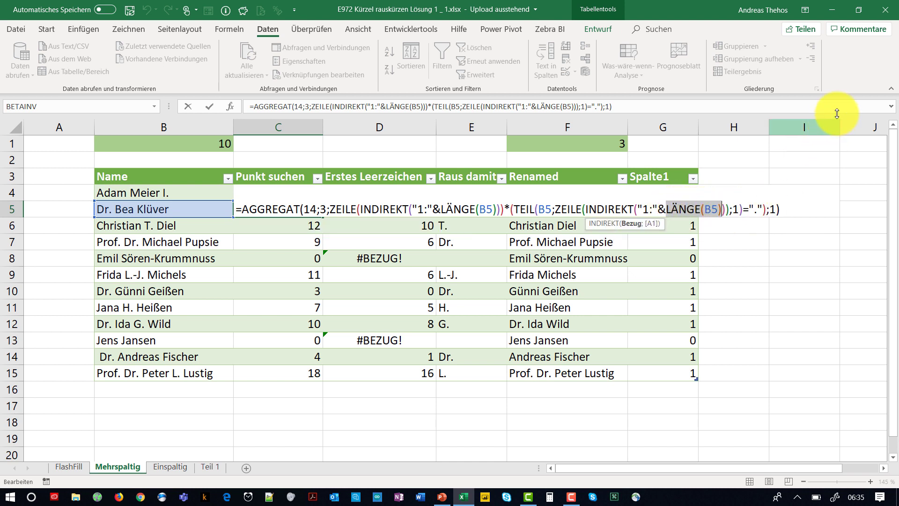
pyautogui.press('F9')
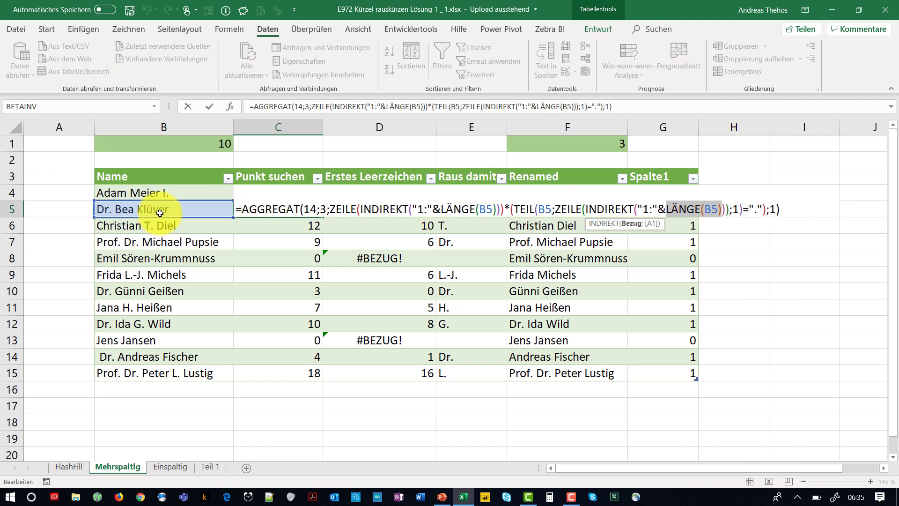
pyautogui.press('F9')
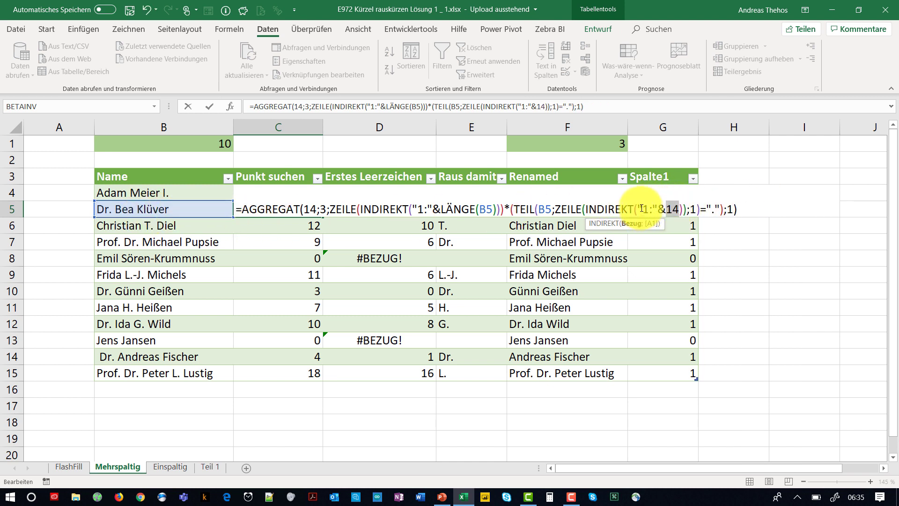
# - Evaluate "1:"&14 and ZEILE(INDIREKT("1:14")) to positions 1–14, then restore C5's formula
pyautogui.moveTo(638, 209); pyautogui.dragTo(679, 211)
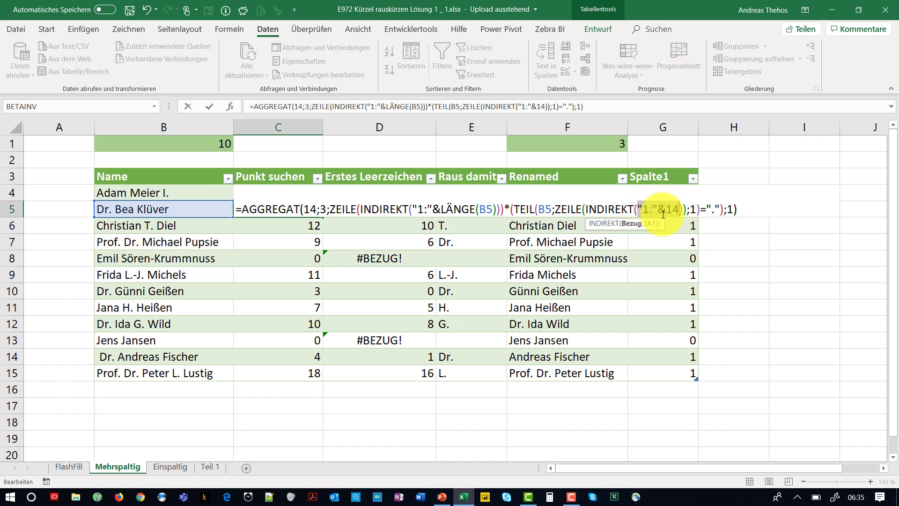
pyautogui.press('F9')
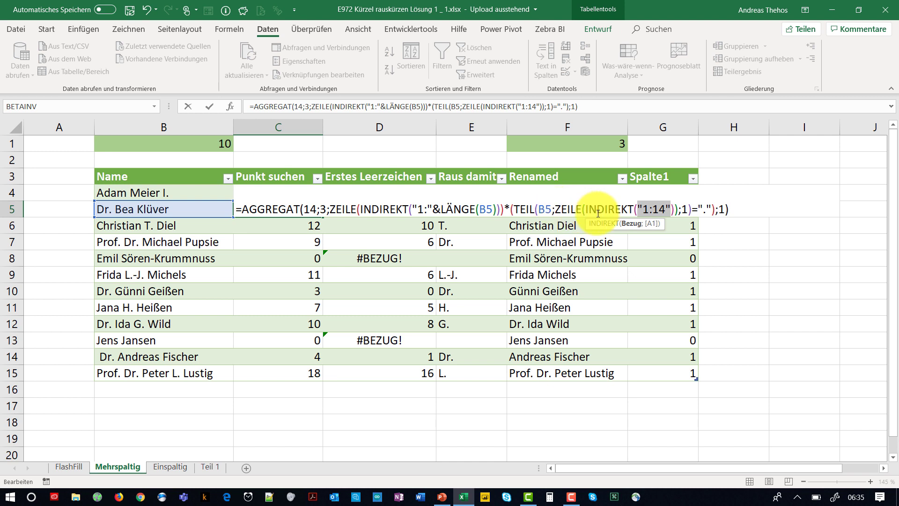
pyautogui.moveTo(556, 208); pyautogui.dragTo(664, 209)
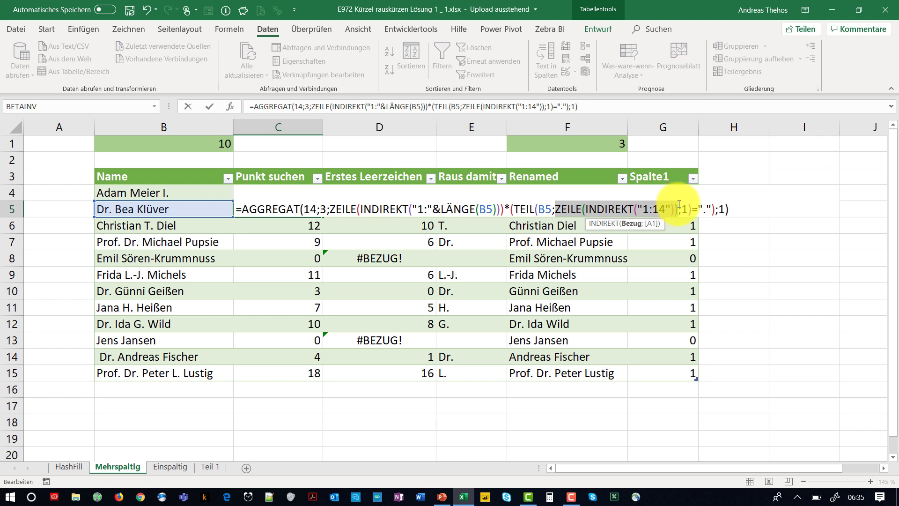
pyautogui.press('F9')
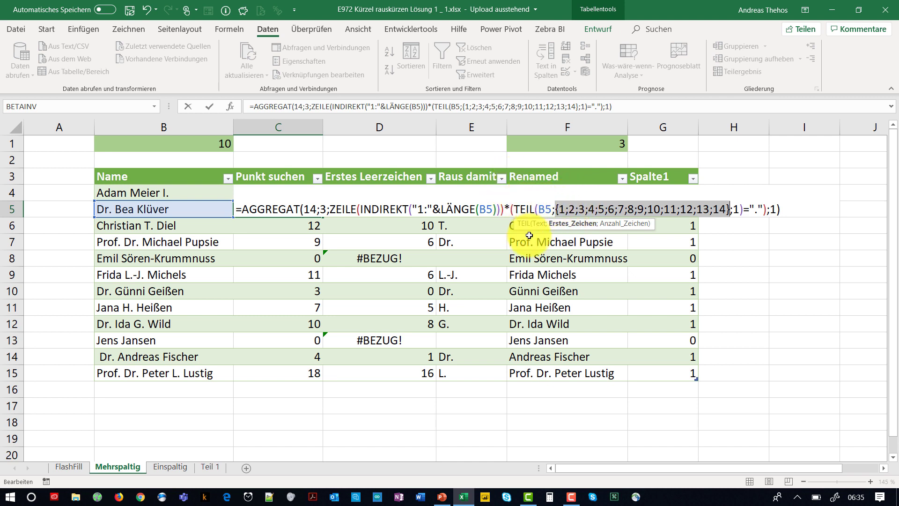
pyautogui.write('ZEILE(INDIREKT("1:"&LÄNGE(B5)))')
pyautogui.press('Return')
# - Evaluate C5's INDIREKT and ZEILE(INDIREKT(…)) parts to {1;…;14}, then discard the evaluation
pyautogui.doubleClick(305, 210)
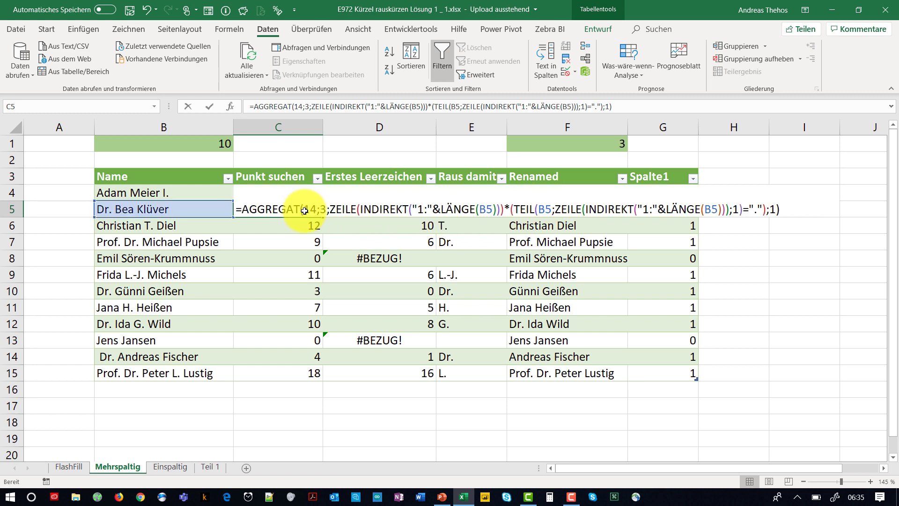
pyautogui.moveTo(587, 210); pyautogui.dragTo(718, 202)
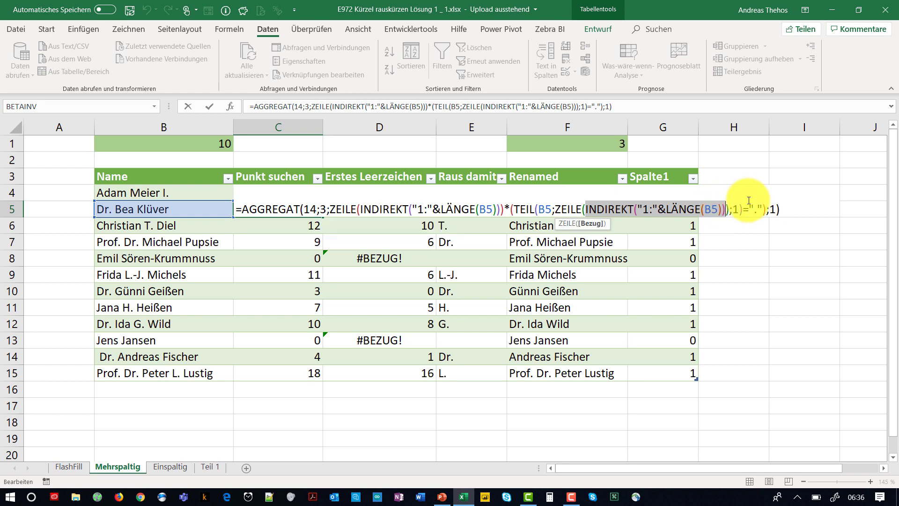
pyautogui.press('F9')
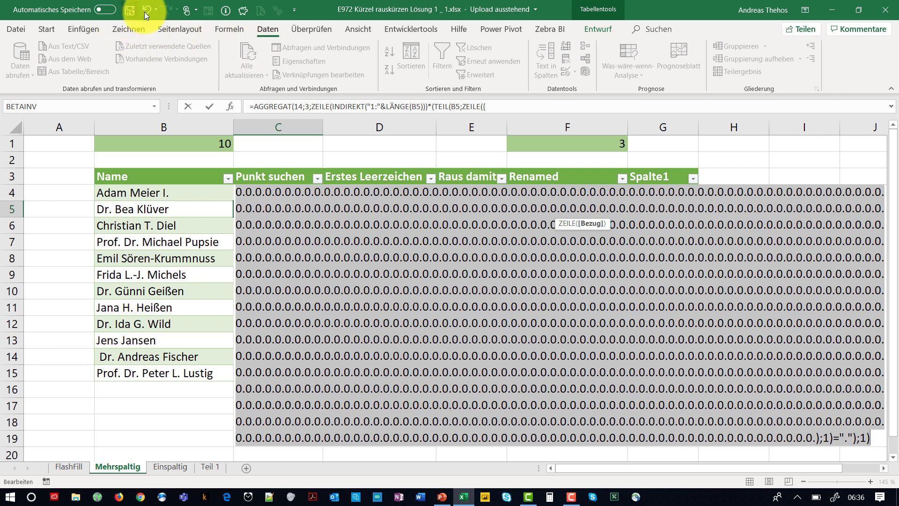
pyautogui.click(146, 10)
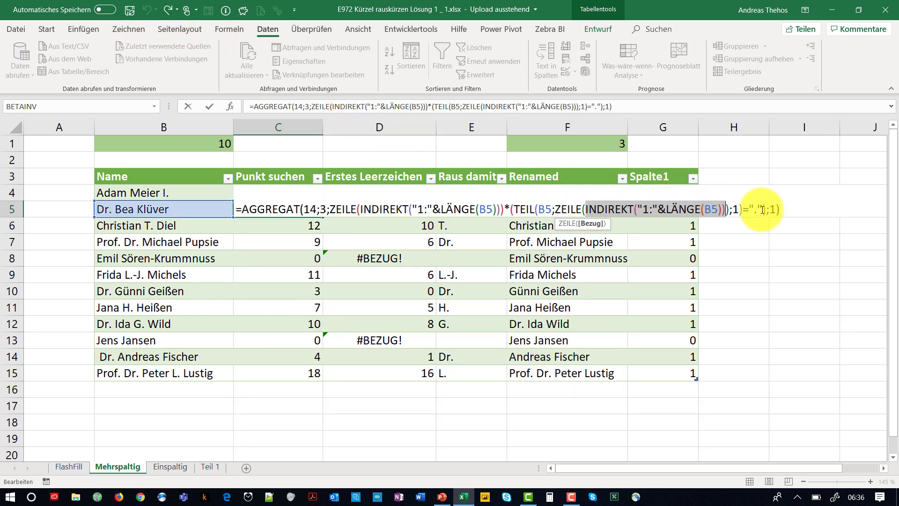
pyautogui.click(554, 210)
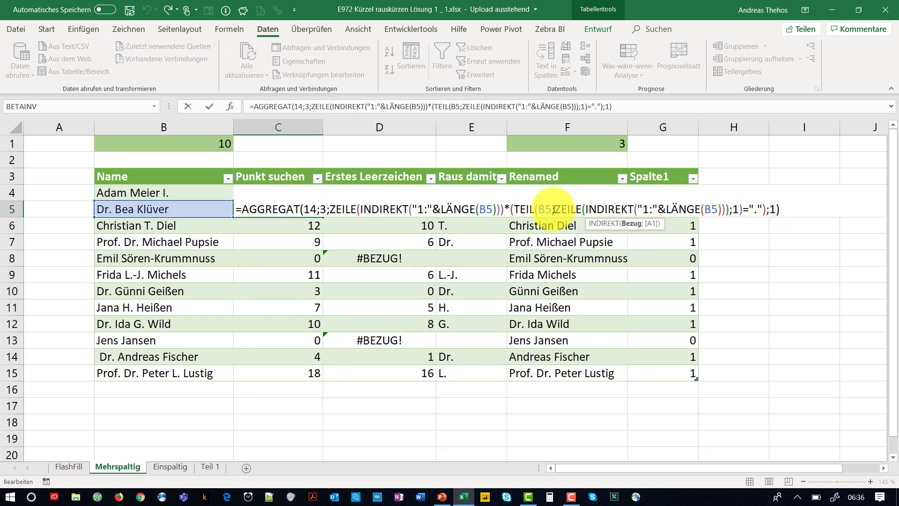
pyautogui.click(555, 210)
pyautogui.moveTo(555, 208); pyautogui.dragTo(733, 195)
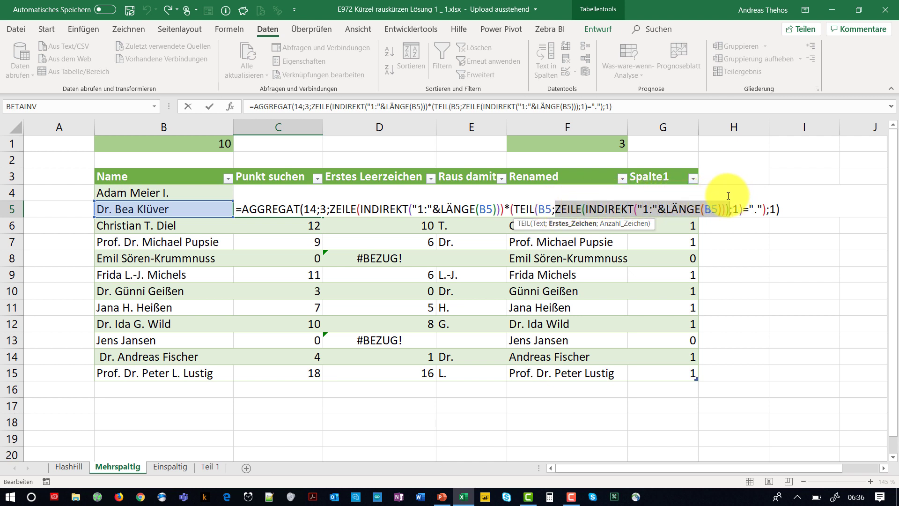
pyautogui.press('F9')
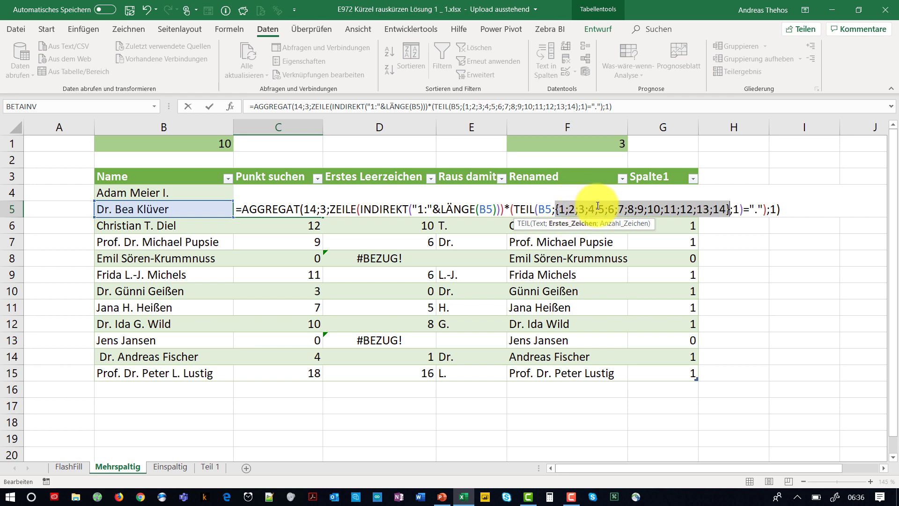
pyautogui.press('Escape')
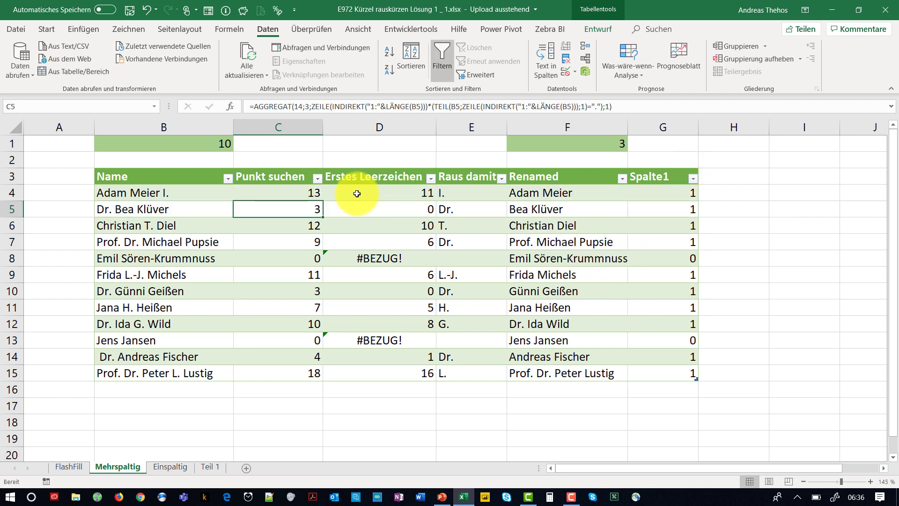
pyautogui.doubleClick(321, 206)
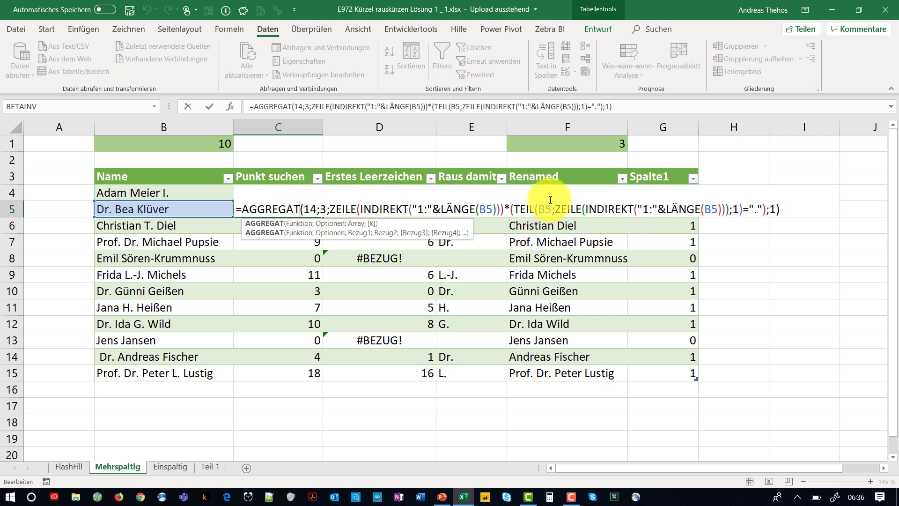
pyautogui.click(519, 208)
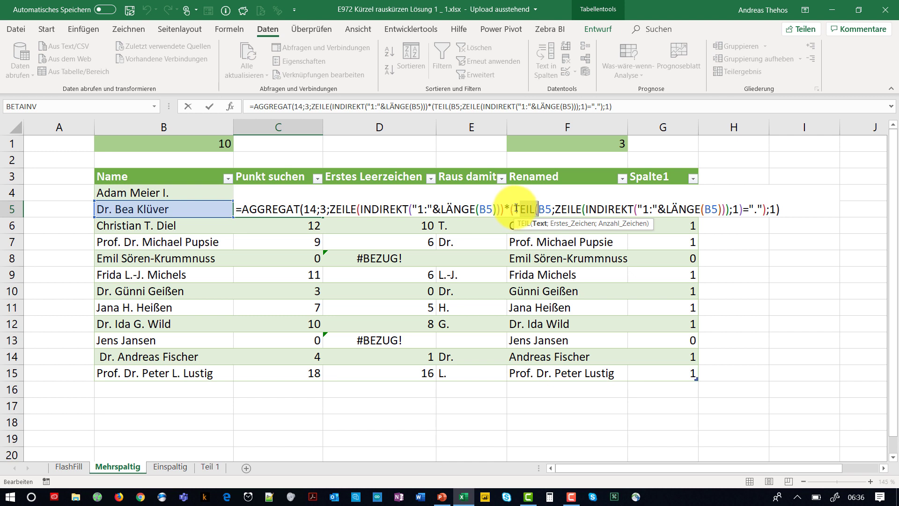
pyautogui.moveTo(516, 207); pyautogui.dragTo(744, 207)
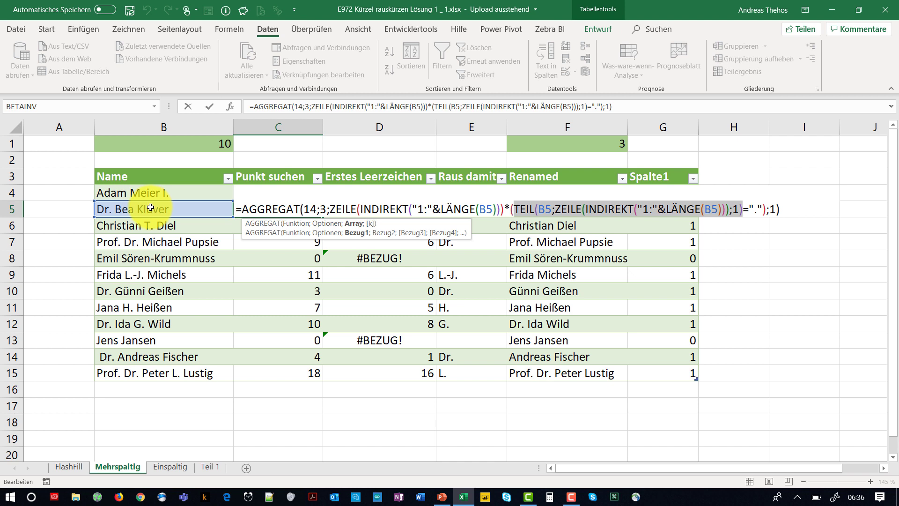
pyautogui.press('F9')
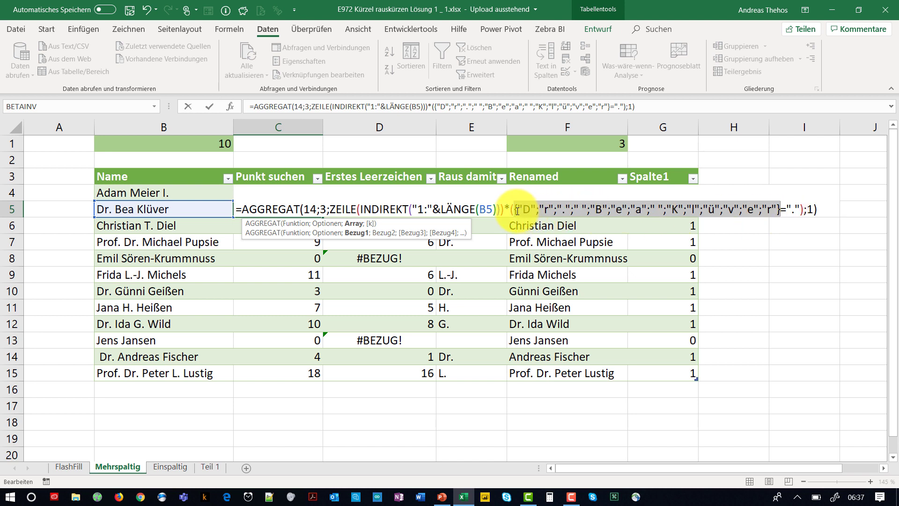
pyautogui.moveTo(513, 208); pyautogui.dragTo(805, 201)
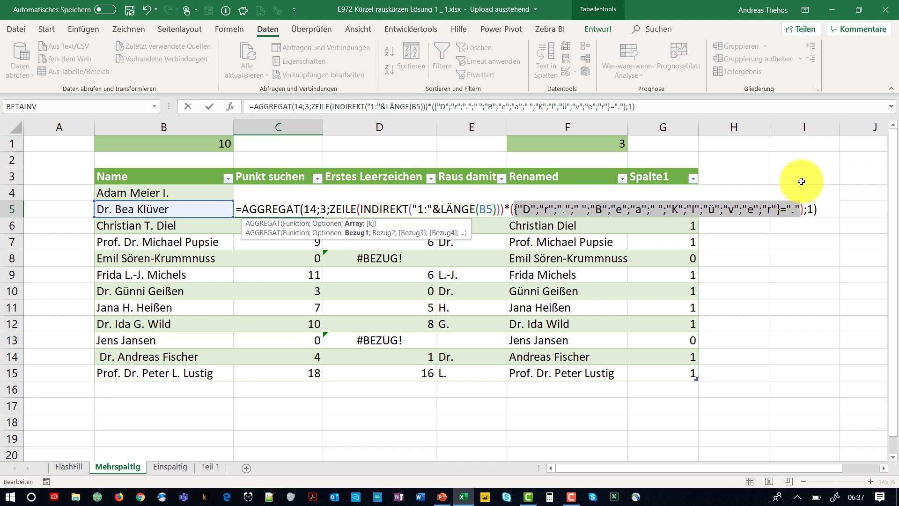
pyautogui.press('F9')
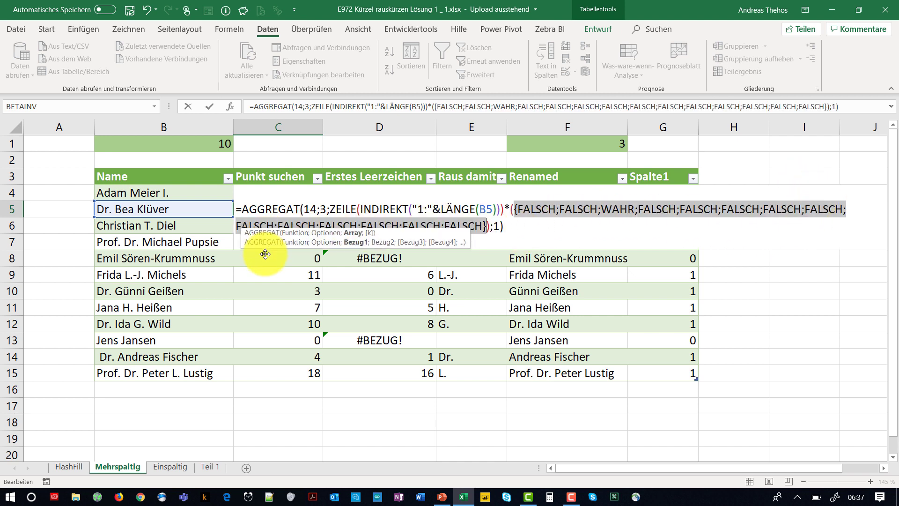
pyautogui.moveTo(267, 239); pyautogui.dragTo(261, 263)
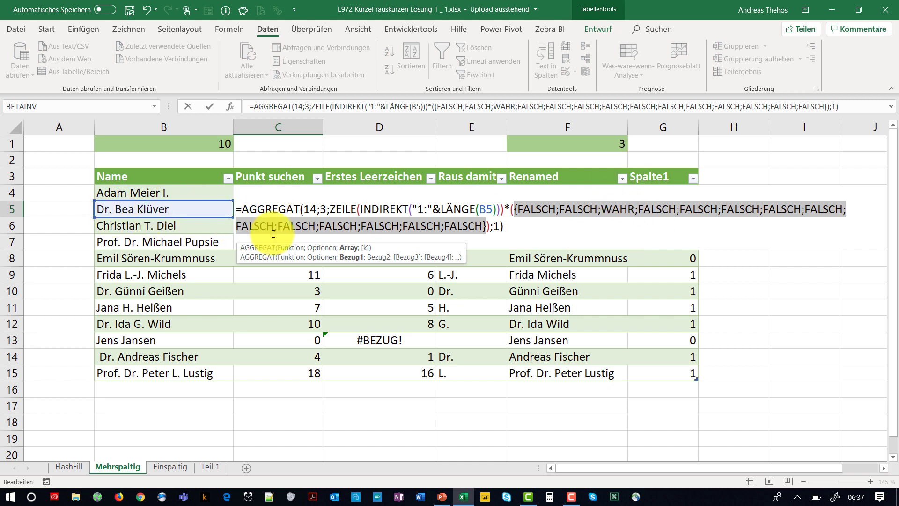
pyautogui.press('Escape')
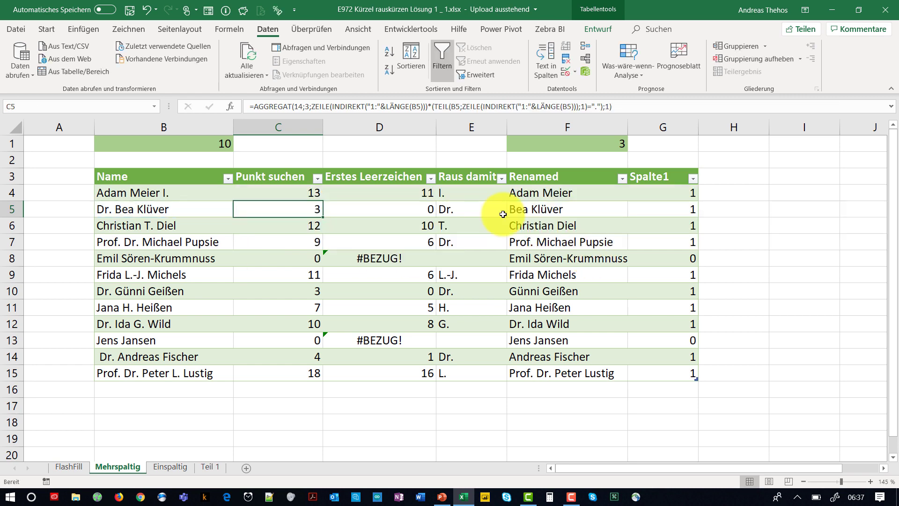
pyautogui.doubleClick(275, 211)
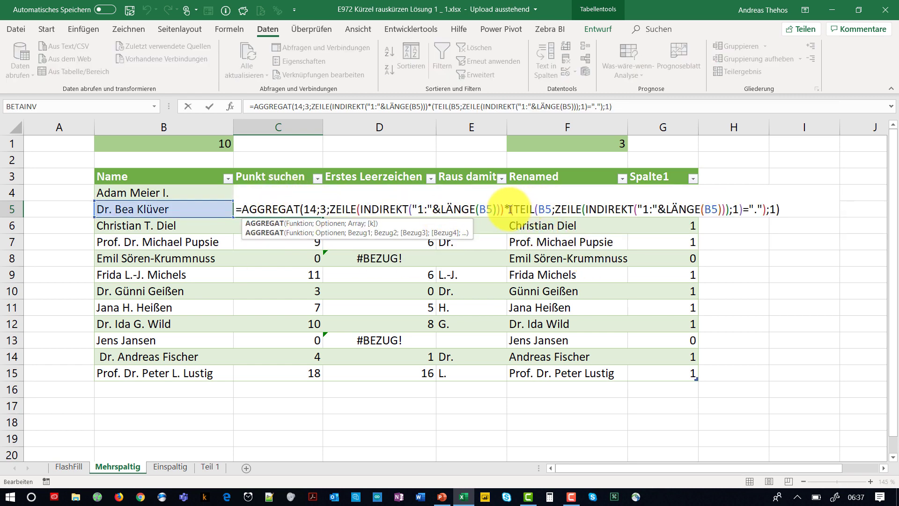
pyautogui.moveTo(514, 209); pyautogui.dragTo(760, 206)
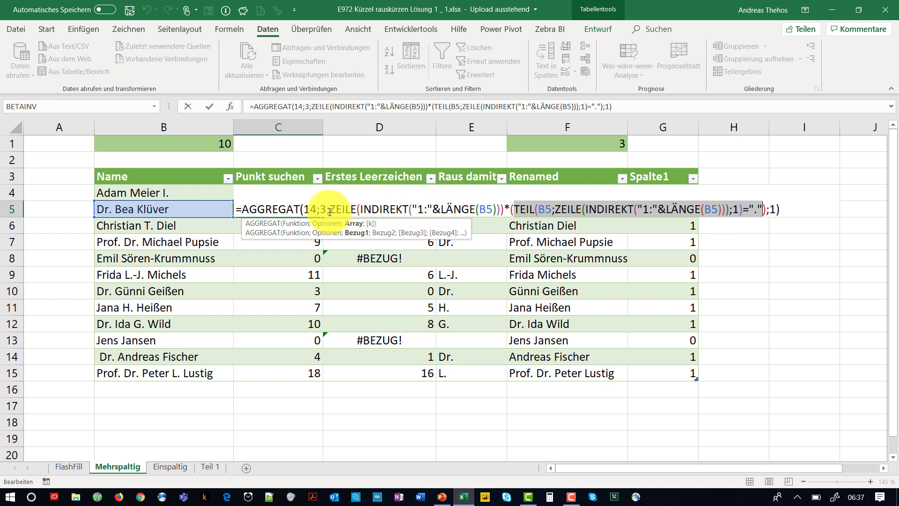
pyautogui.moveTo(329, 211); pyautogui.dragTo(510, 207)
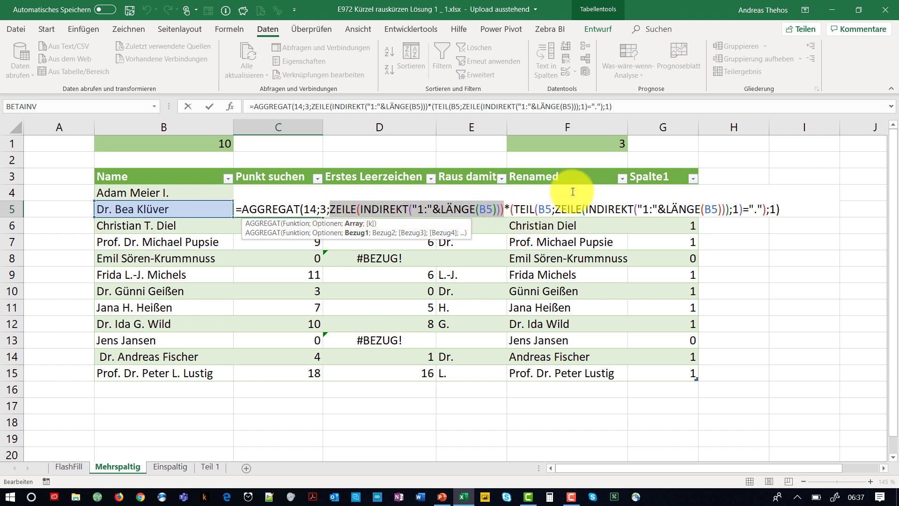
pyautogui.press('F9')
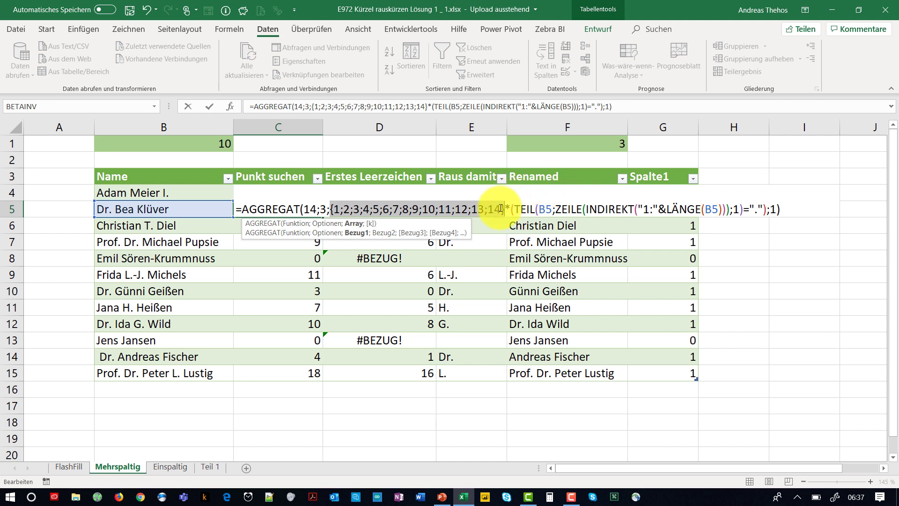
pyautogui.moveTo(509, 209); pyautogui.dragTo(770, 199)
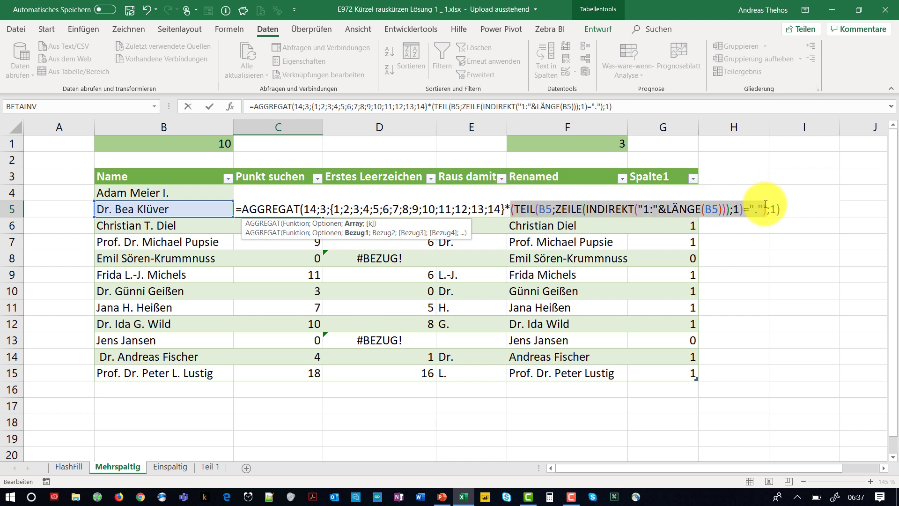
pyautogui.press('F9')
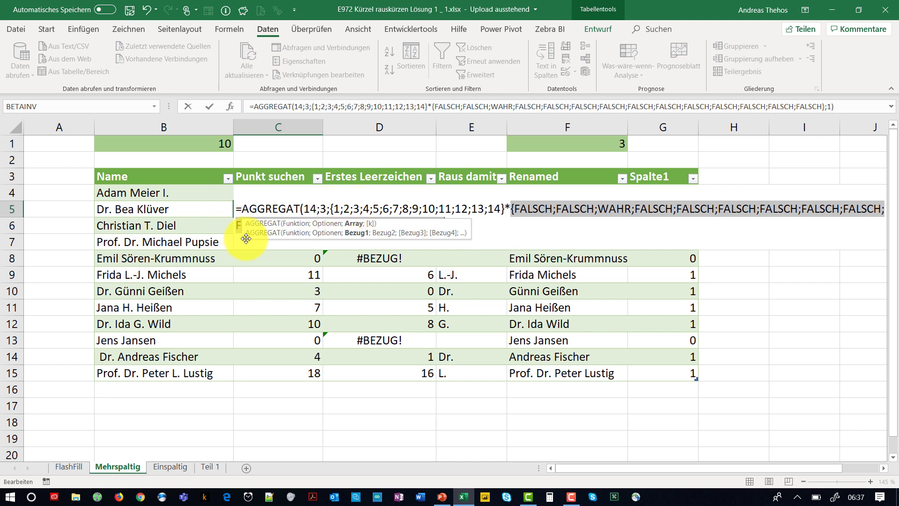
pyautogui.moveTo(246, 239); pyautogui.dragTo(245, 274)
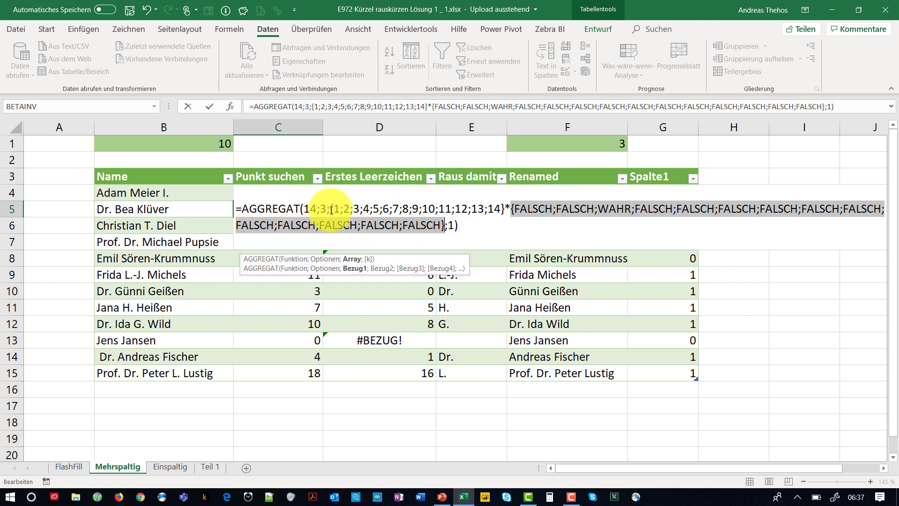
pyautogui.moveTo(331, 210); pyautogui.dragTo(445, 225)
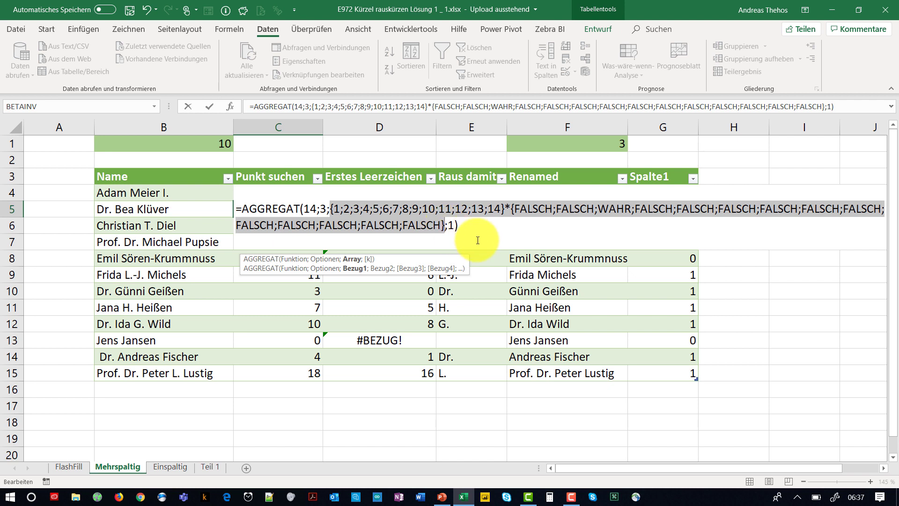
pyautogui.press('F9')
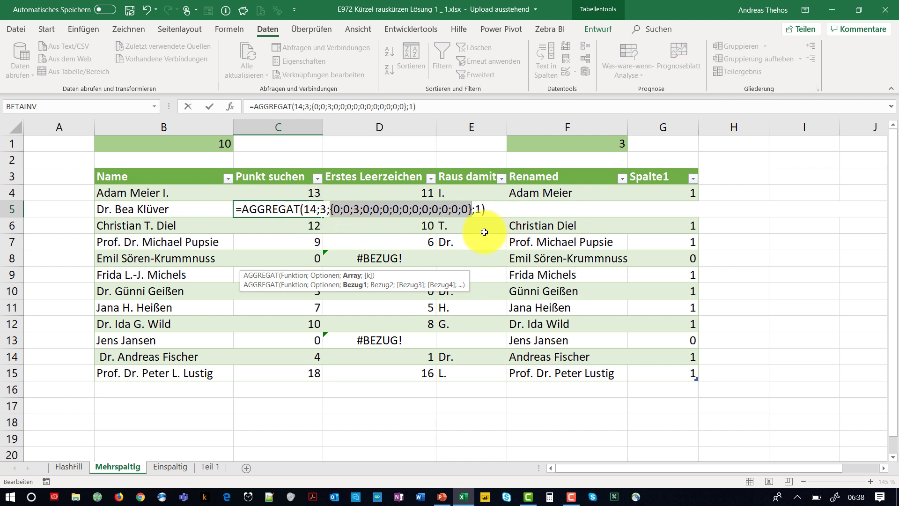
pyautogui.press('Escape')
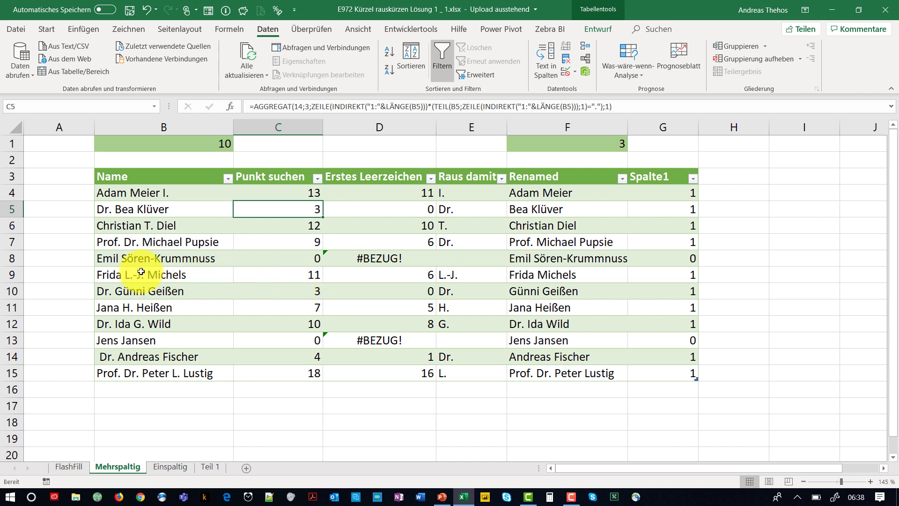
pyautogui.click(283, 269)
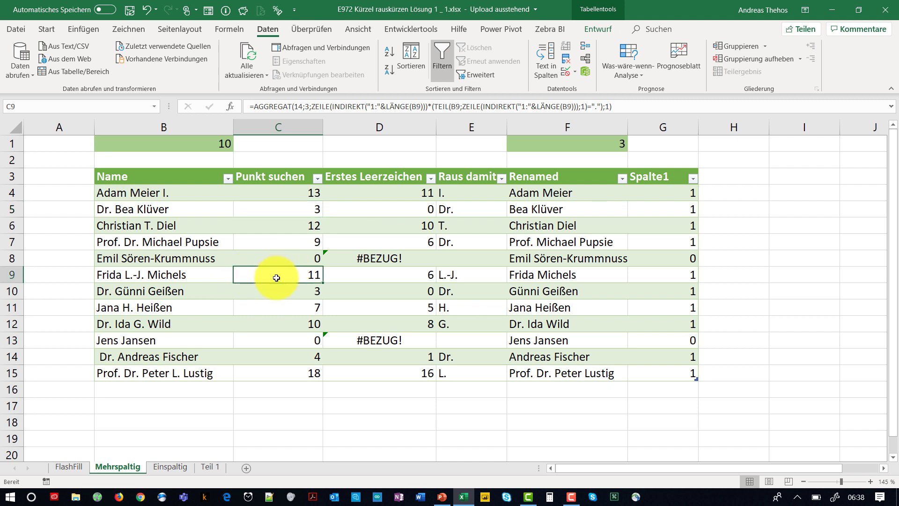
pyautogui.doubleClick(276, 278)
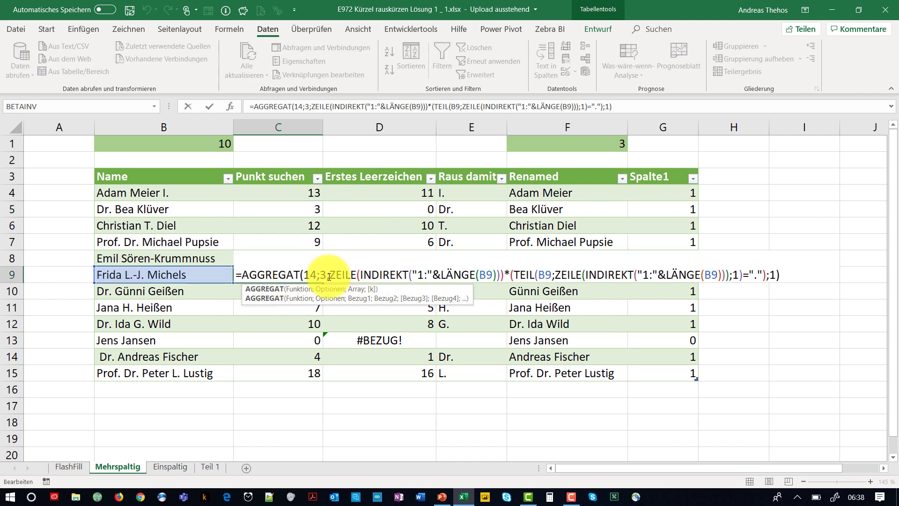
pyautogui.moveTo(330, 277); pyautogui.dragTo(772, 272)
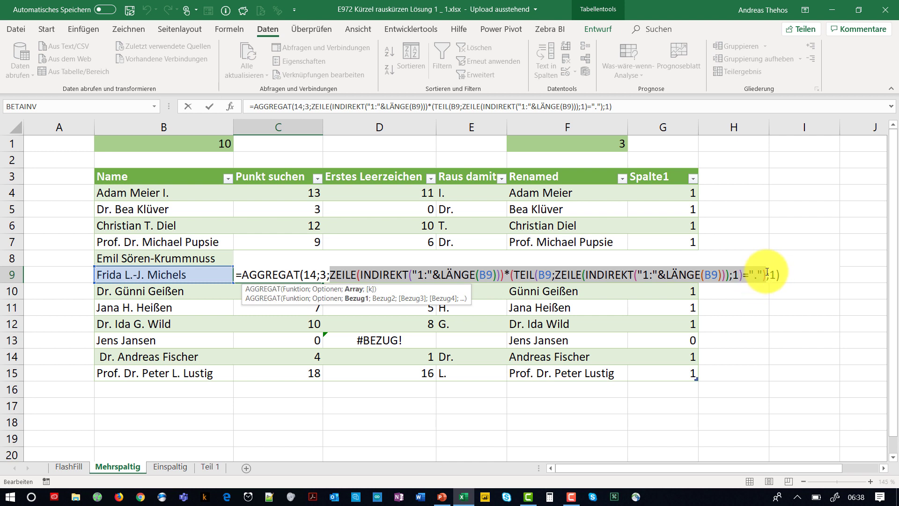
pyautogui.press('F9')
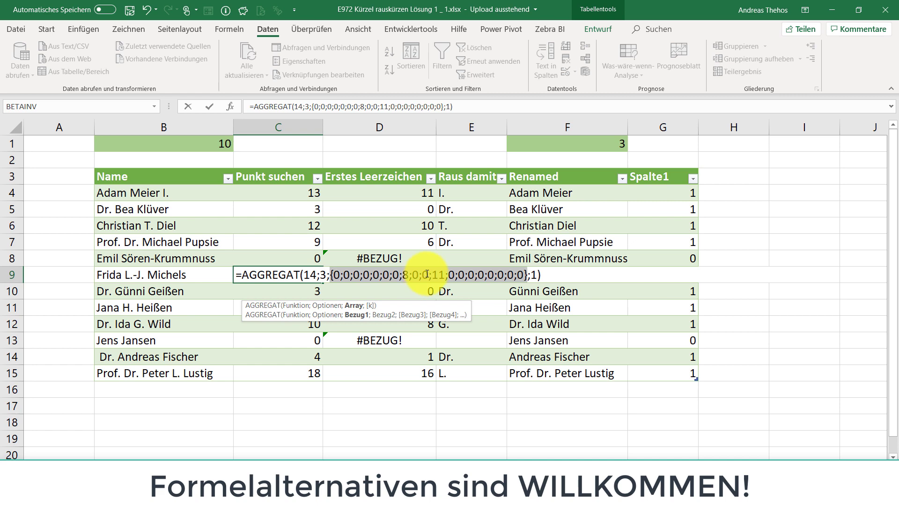
pyautogui.press('Escape')
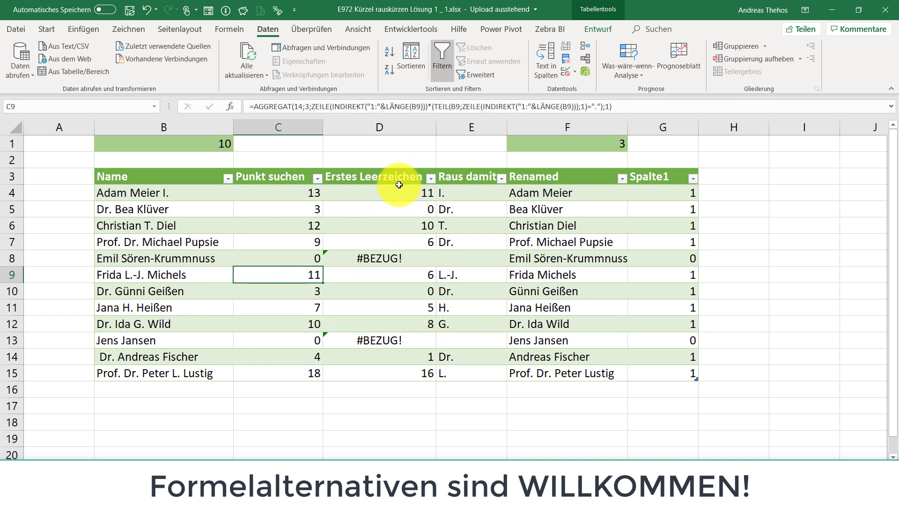
pyautogui.click(363, 192)
pyautogui.doubleClick(365, 194)
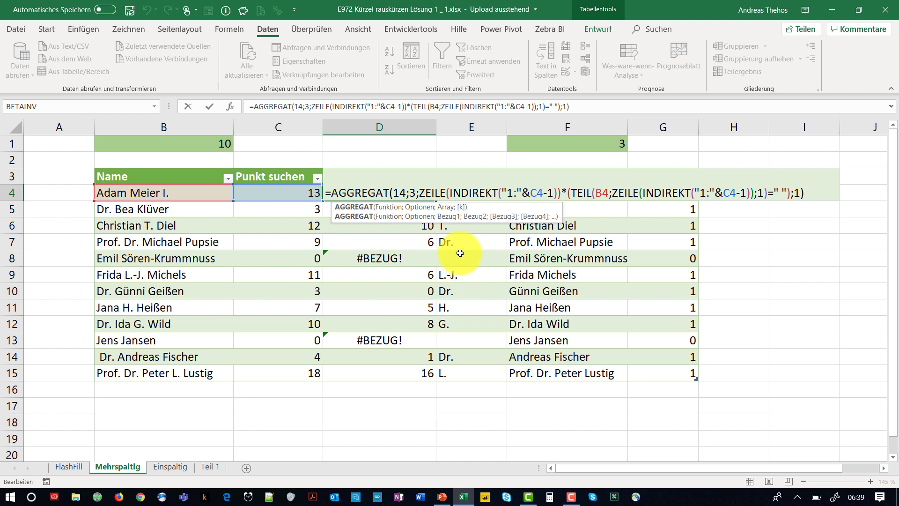
pyautogui.moveTo(569, 196); pyautogui.dragTo(755, 187)
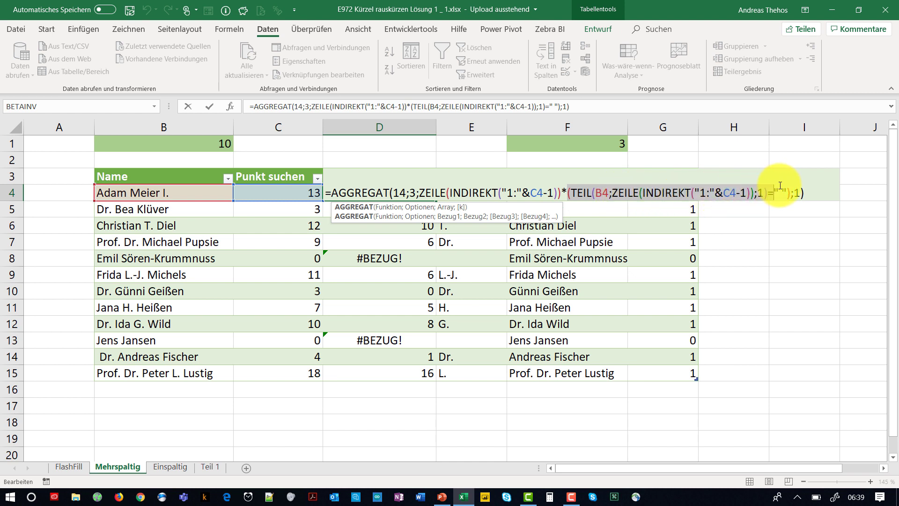
pyautogui.moveTo(755, 188); pyautogui.dragTo(791, 191)
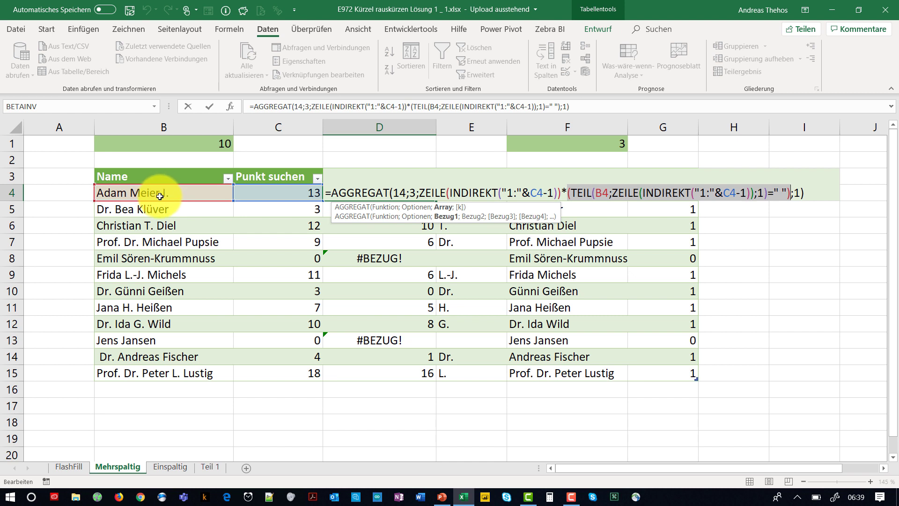
pyautogui.press('F9')
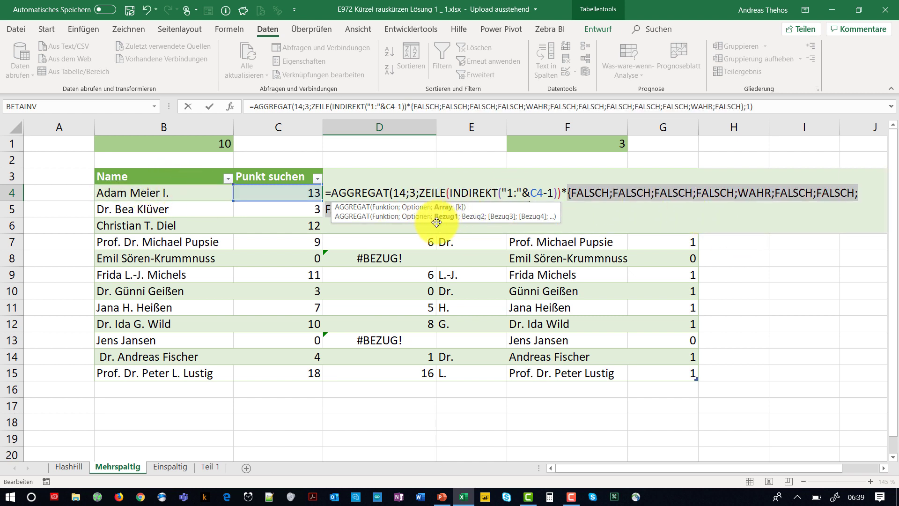
pyautogui.moveTo(423, 220); pyautogui.dragTo(417, 255)
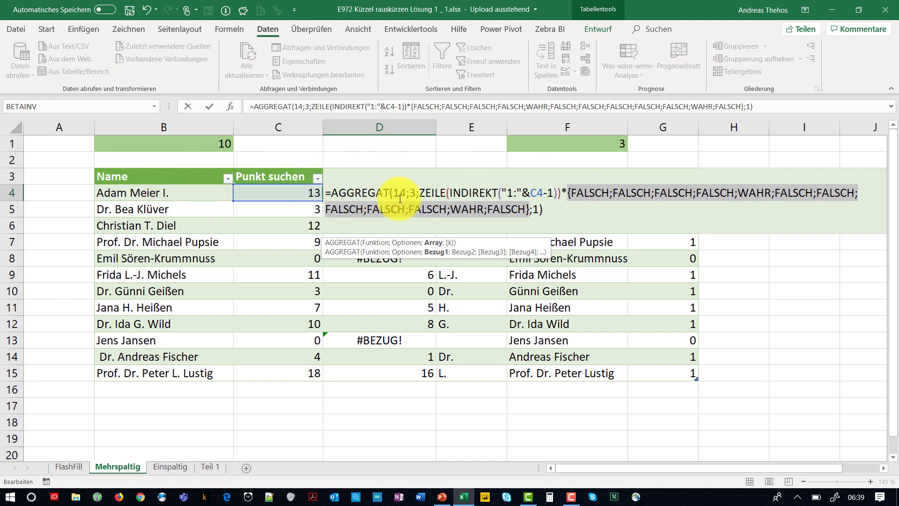
pyautogui.doubleClick(424, 193)
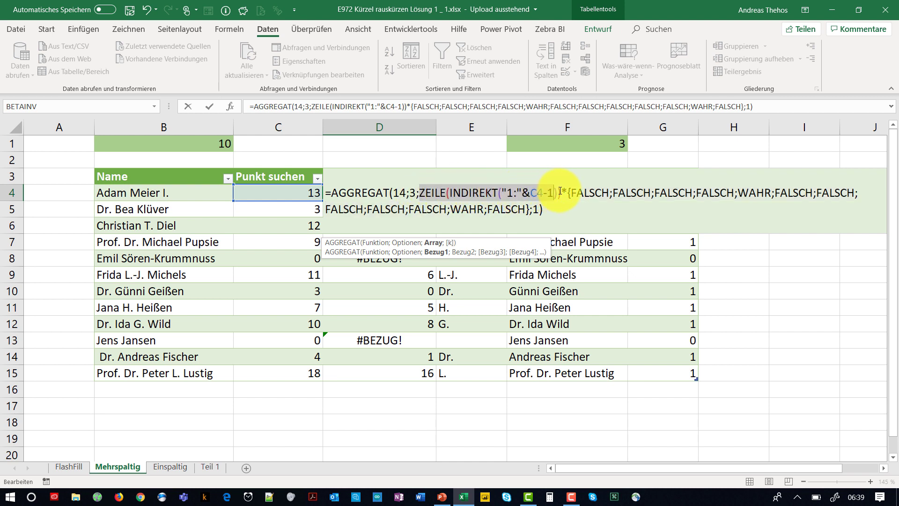
pyautogui.press('F9')
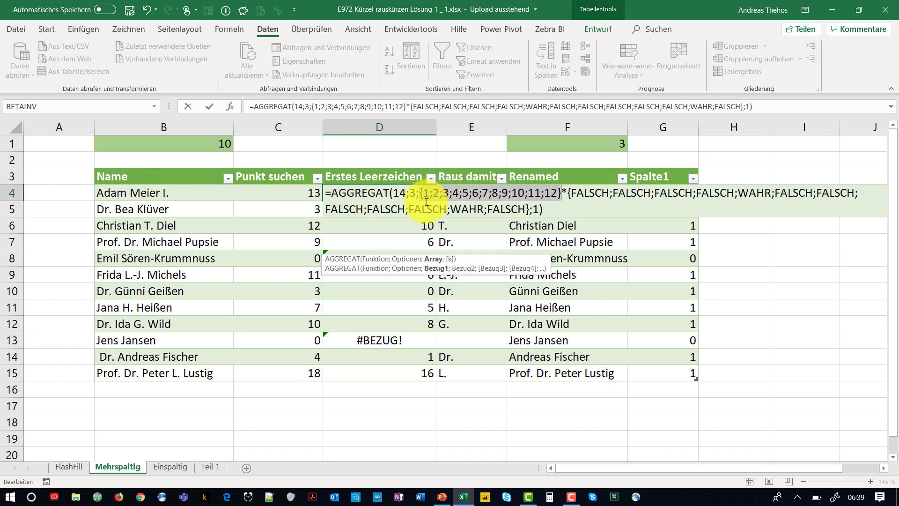
pyautogui.moveTo(421, 192)
pyautogui.mouseDown()
pyautogui.moveTo(543, 207)
pyautogui.moveTo(391, 190)
pyautogui.moveTo(535, 213)
pyautogui.mouseUp()
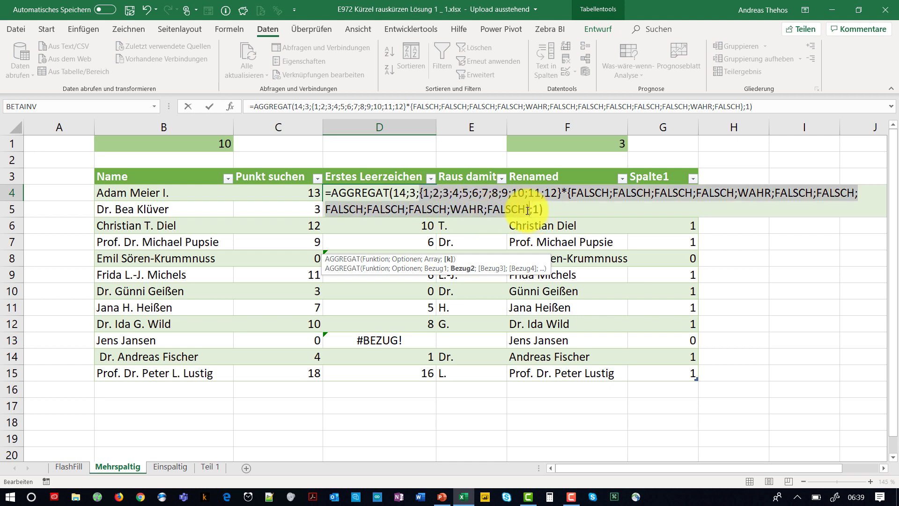
pyautogui.press('F9')
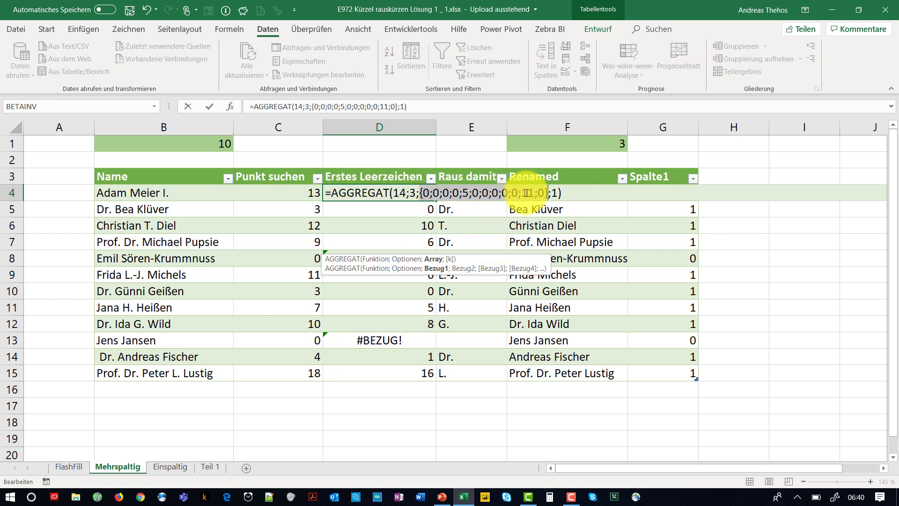
# - Review E4's WENN formula for Raus damit, then open F4's GLÄTTEN(ERSETZEN(…)) Renamed formula
pyautogui.press('Escape')
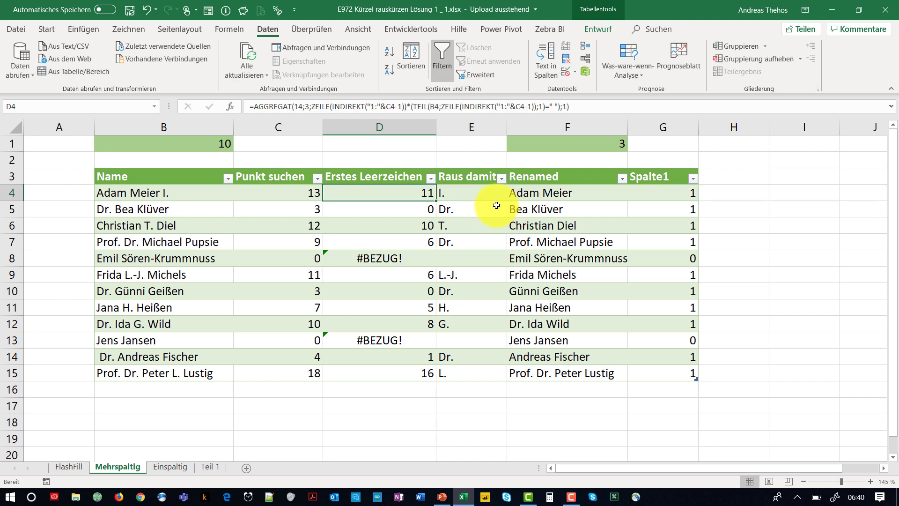
pyautogui.doubleClick(447, 192)
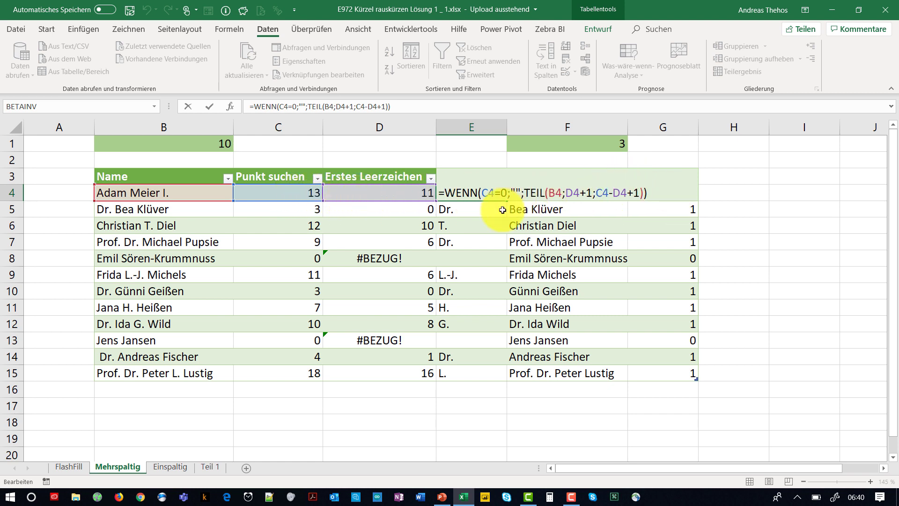
pyautogui.hotkey('ctrl', 'Return')
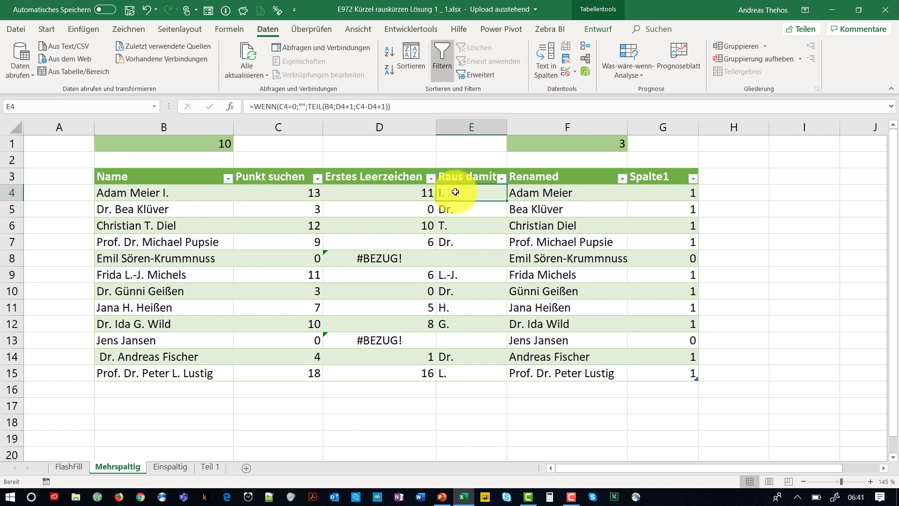
pyautogui.doubleClick(535, 194)
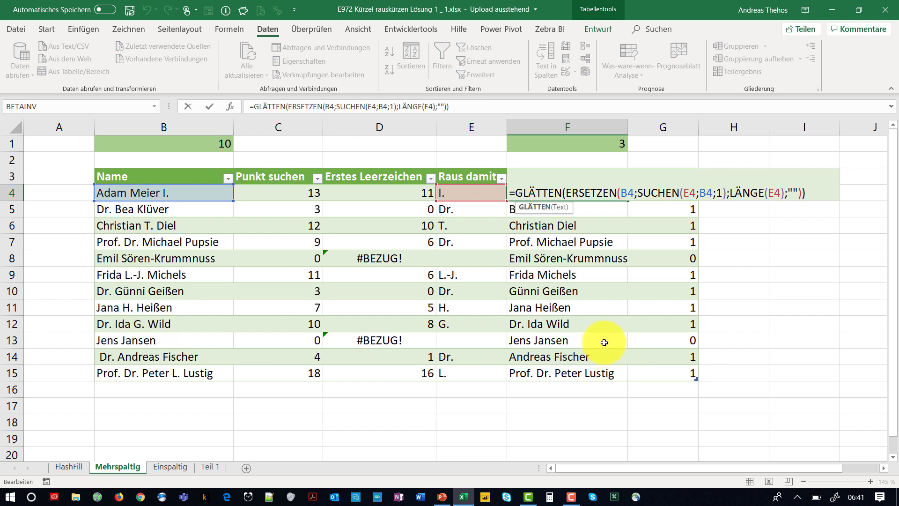
# - Re-enter F1's SUMMENPRODUKT period count over F4:F15 as an array formula, returning 3
pyautogui.hotkey('ctrl', 'Return')
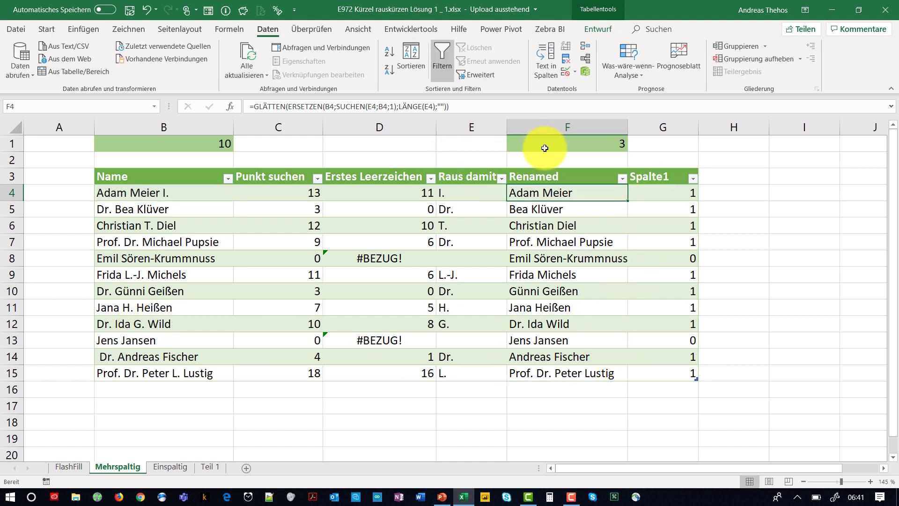
pyautogui.doubleClick(545, 148)
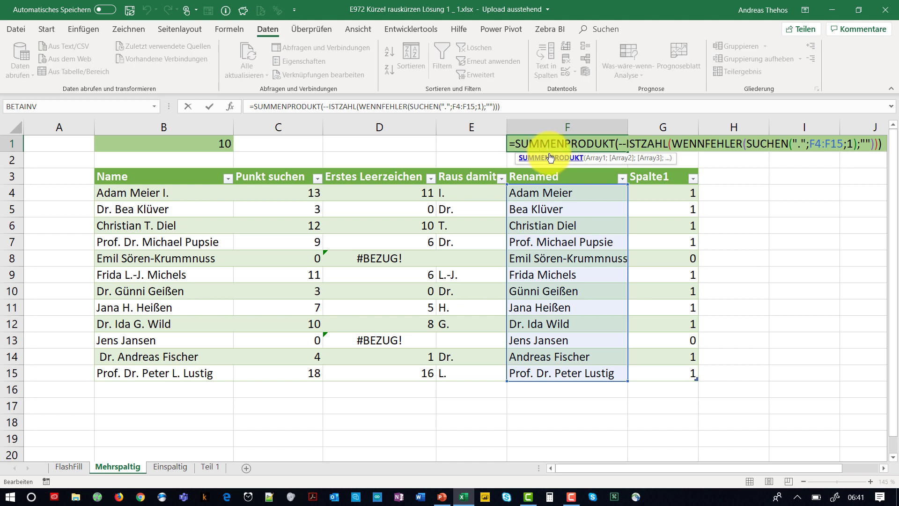
pyautogui.hotkey('ctrl', 'shift', 'Return')
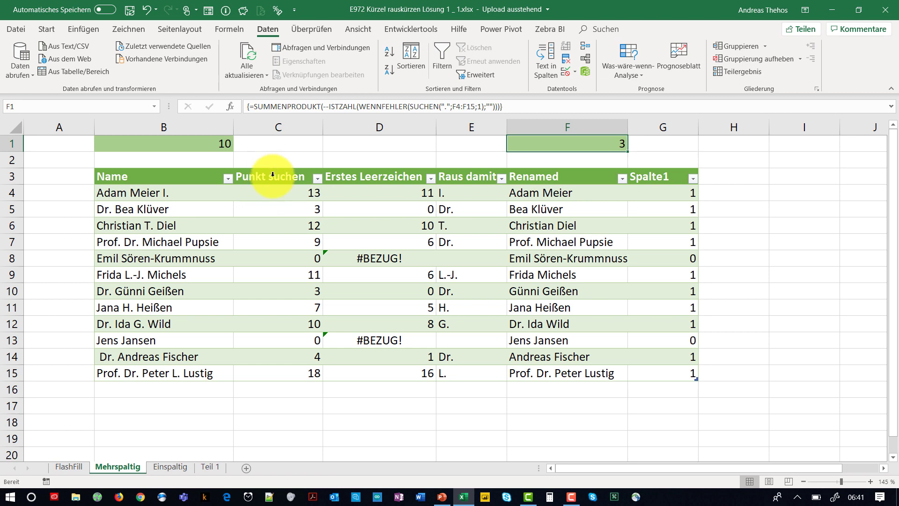
# - Copy the helper columns C3:F15 and paste them at G3
pyautogui.moveTo(269, 192)
pyautogui.mouseDown()
pyautogui.moveTo(442, 328)
pyautogui.moveTo(553, 356)
pyautogui.mouseUp()
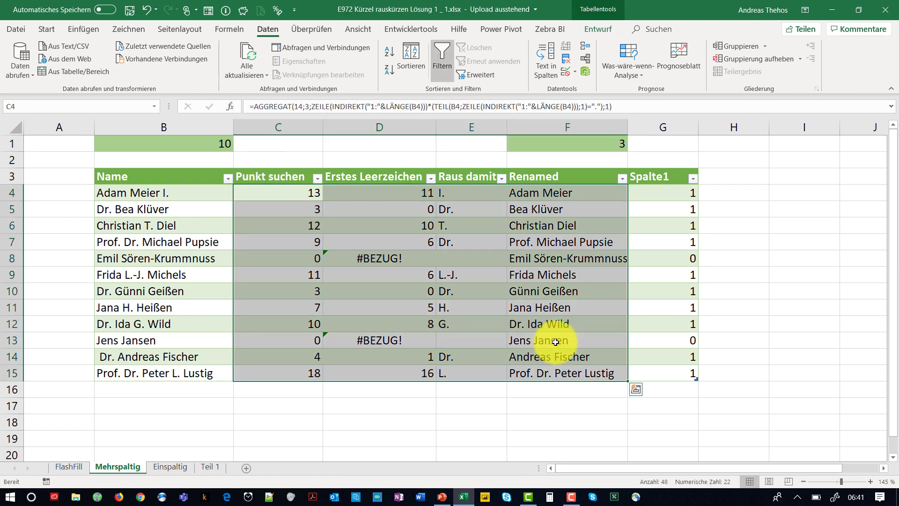
pyautogui.hotkey('ctrl', 'c')
pyautogui.click(677, 196)
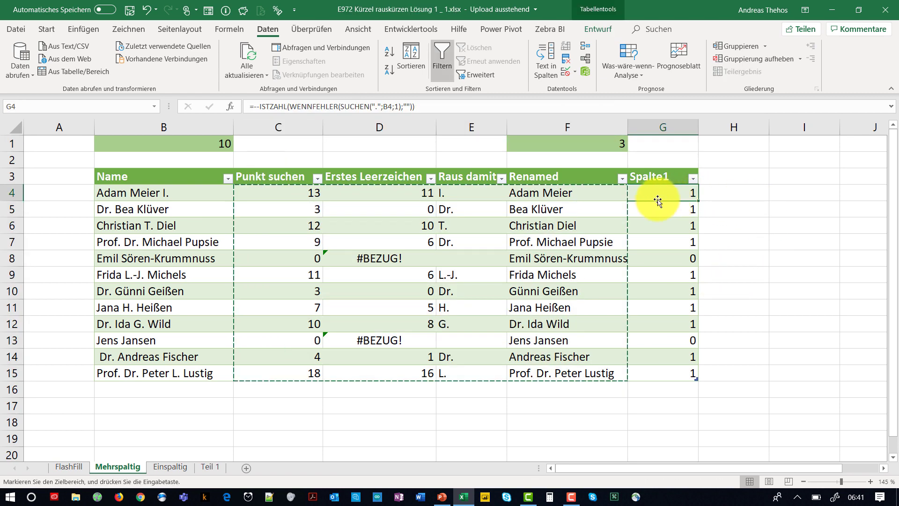
pyautogui.moveTo(290, 180); pyautogui.dragTo(603, 374)
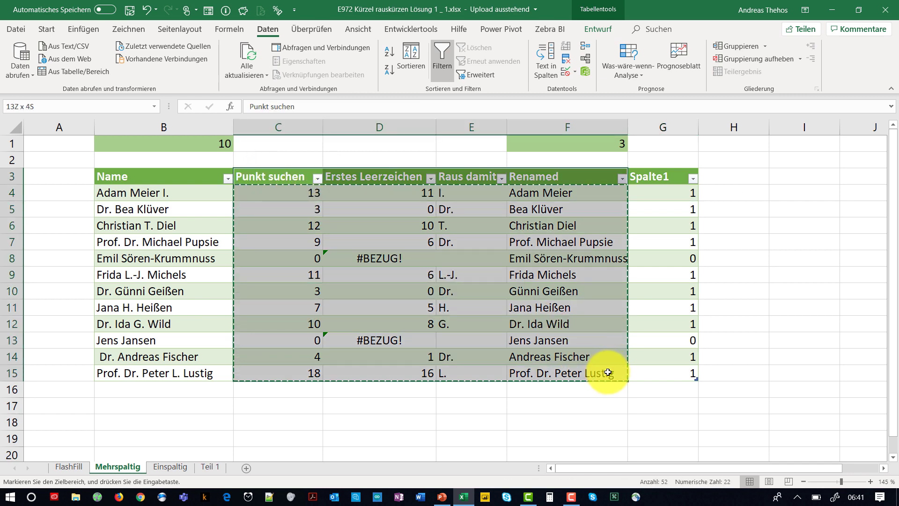
pyautogui.click(663, 177)
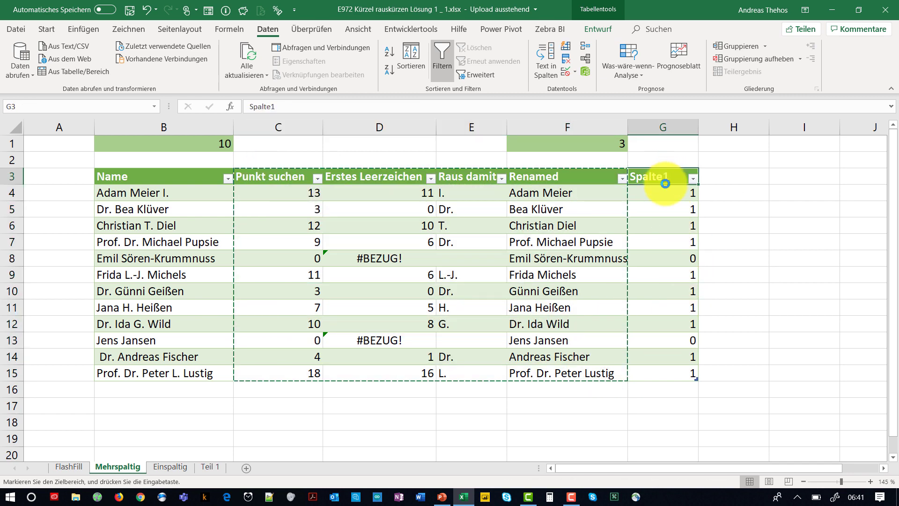
pyautogui.hotkey('ctrl', 'v')
pyautogui.moveTo(749, 468); pyautogui.dragTo(823, 480)
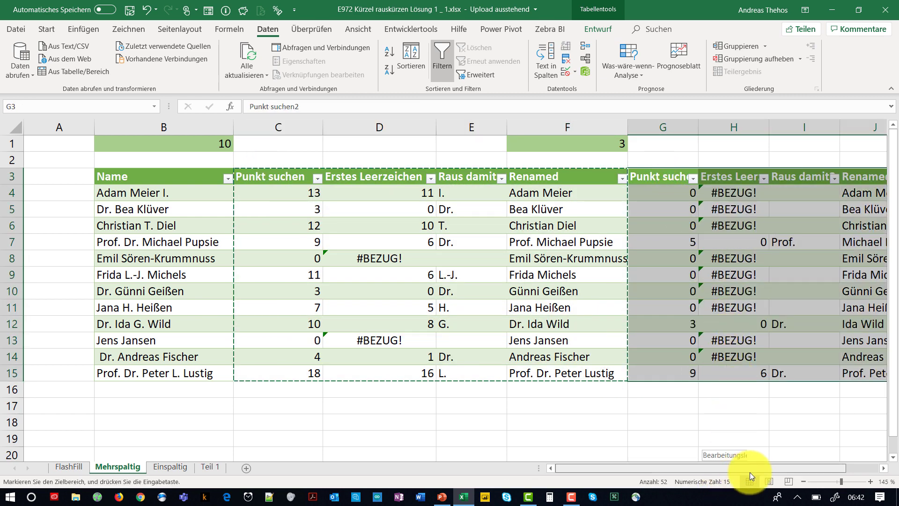
# - Copy the F1 period count formula into J1
pyautogui.click(543, 144)
pyautogui.hotkey('ctrl', 'c')
pyautogui.click(808, 143)
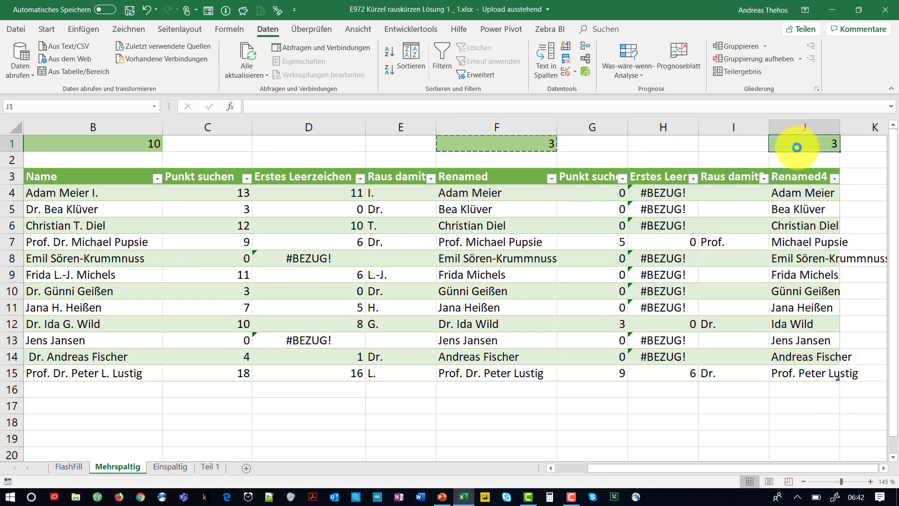
pyautogui.hotkey('ctrl', 'v')
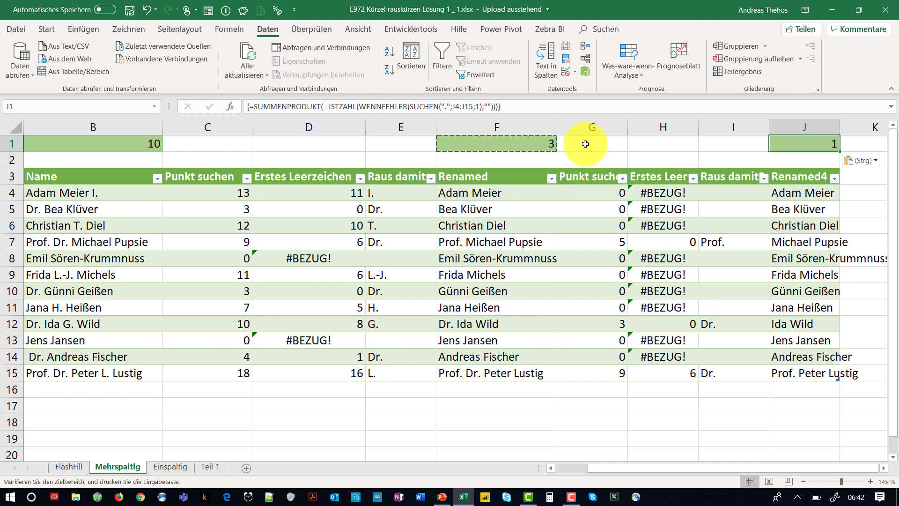
# - Copy block G1:J15 and paste it at K1, extending the table to column N
pyautogui.moveTo(588, 140)
pyautogui.mouseDown()
pyautogui.moveTo(858, 368)
pyautogui.moveTo(812, 370)
pyautogui.mouseUp()
pyautogui.hotkey('ctrl', 'c')
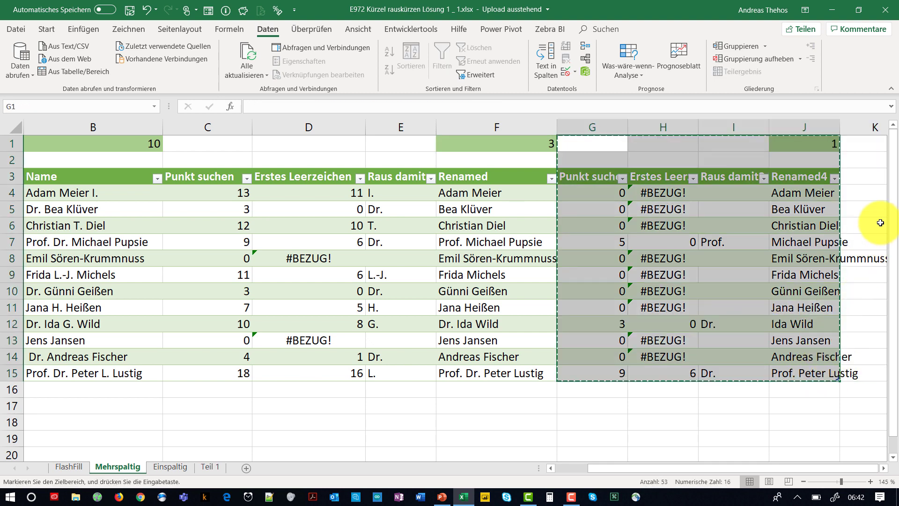
pyautogui.click(858, 144)
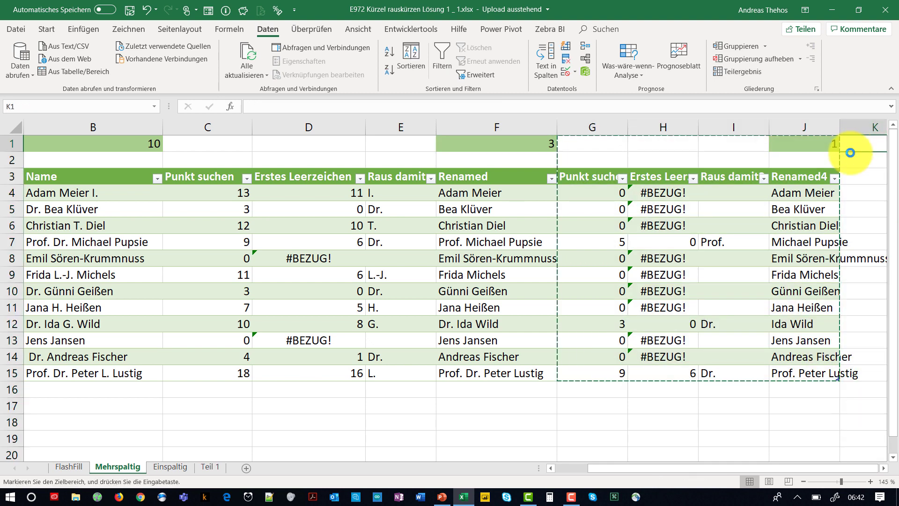
pyautogui.hotkey('ctrl', 'v')
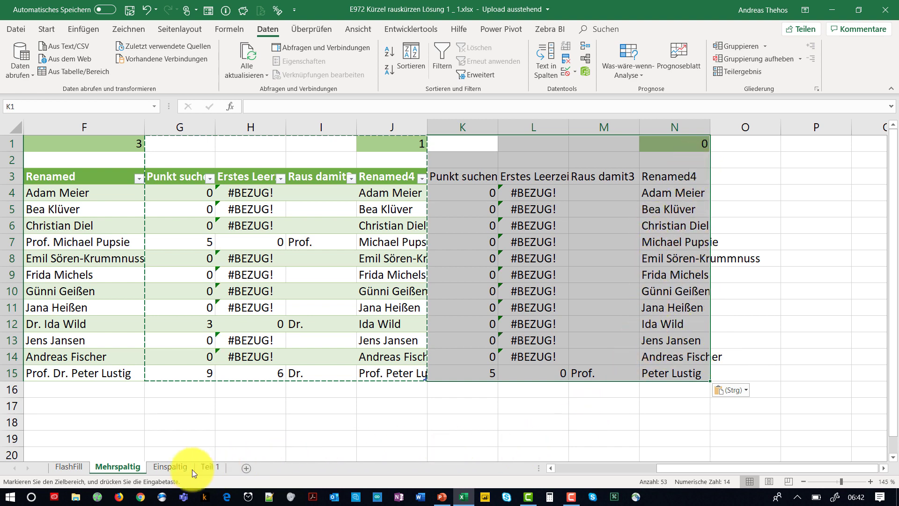
pyautogui.click(169, 469)
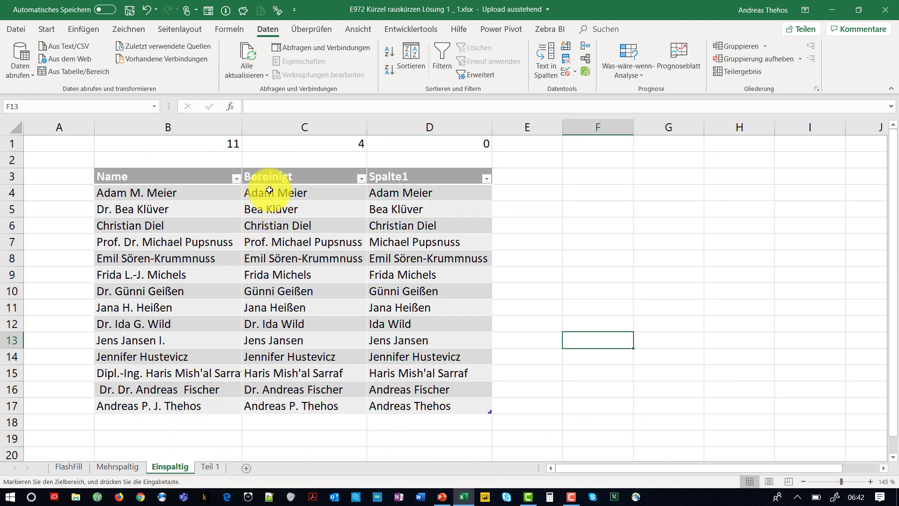
pyautogui.click(331, 196)
pyautogui.doubleClick(331, 196)
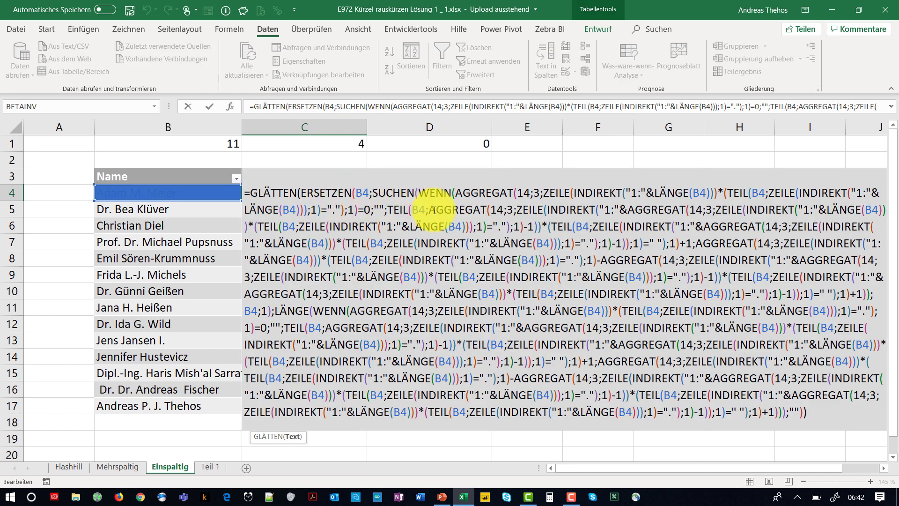
pyautogui.press('Escape')
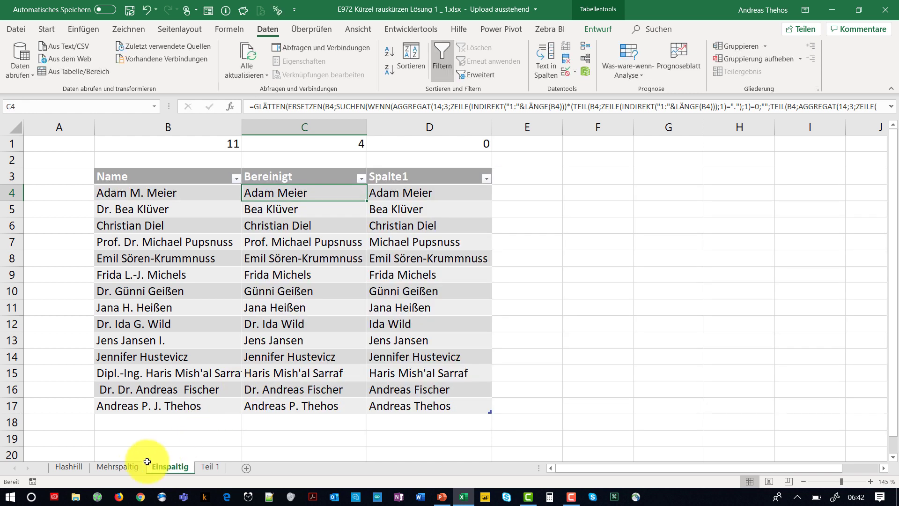
pyautogui.click(138, 467)
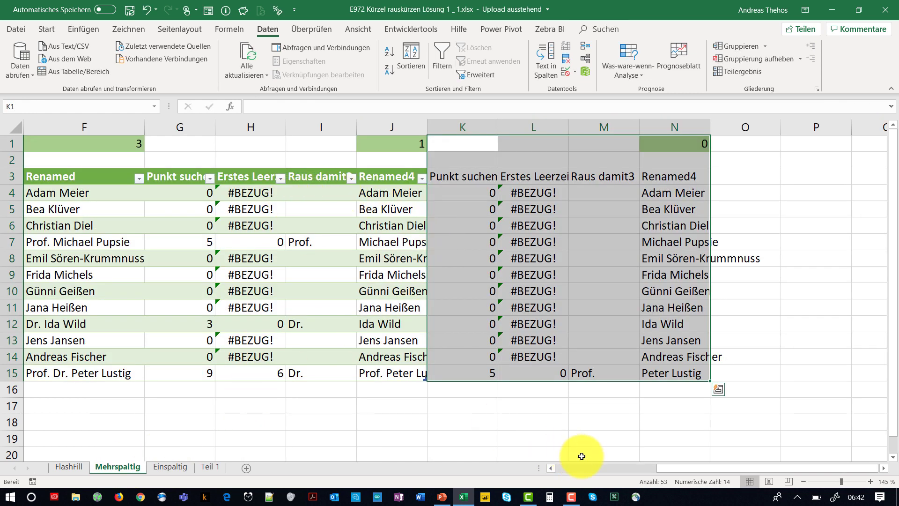
pyautogui.click(568, 467)
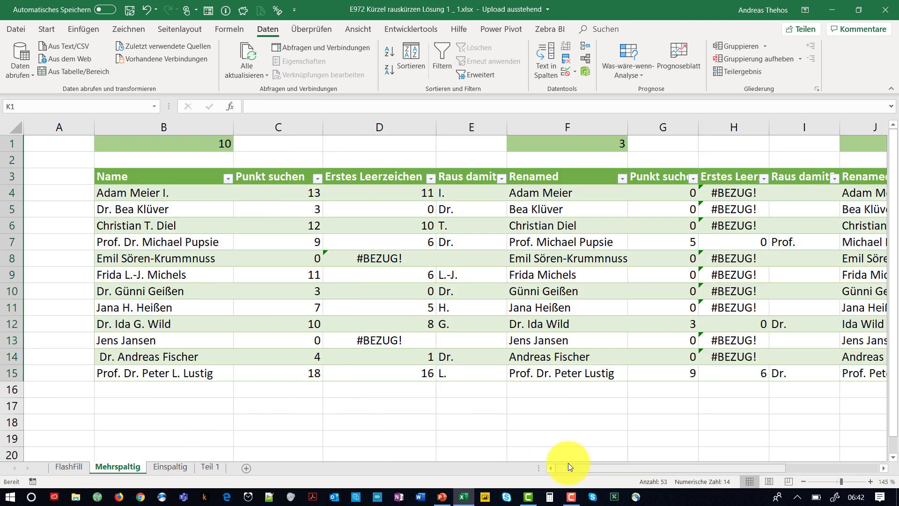
pyautogui.click(297, 194)
pyautogui.doubleClick(297, 195)
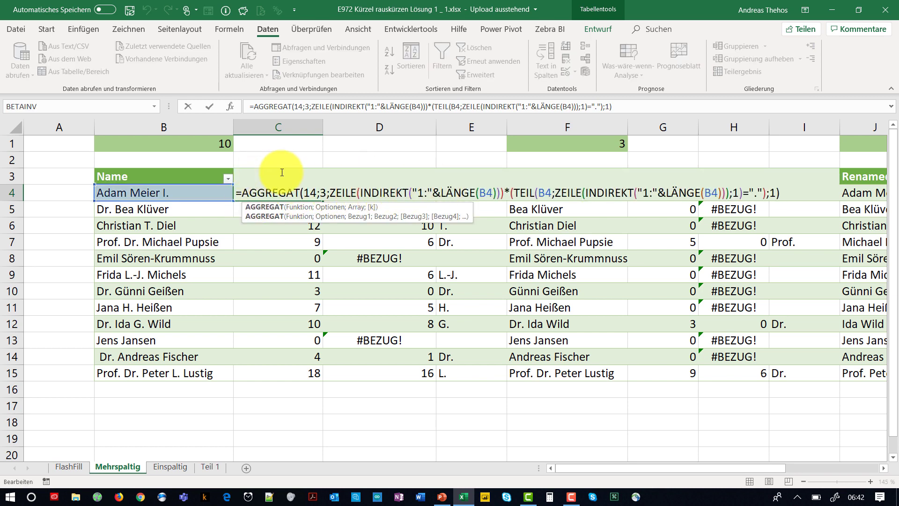
pyautogui.press('Escape')
pyautogui.doubleClick(380, 189)
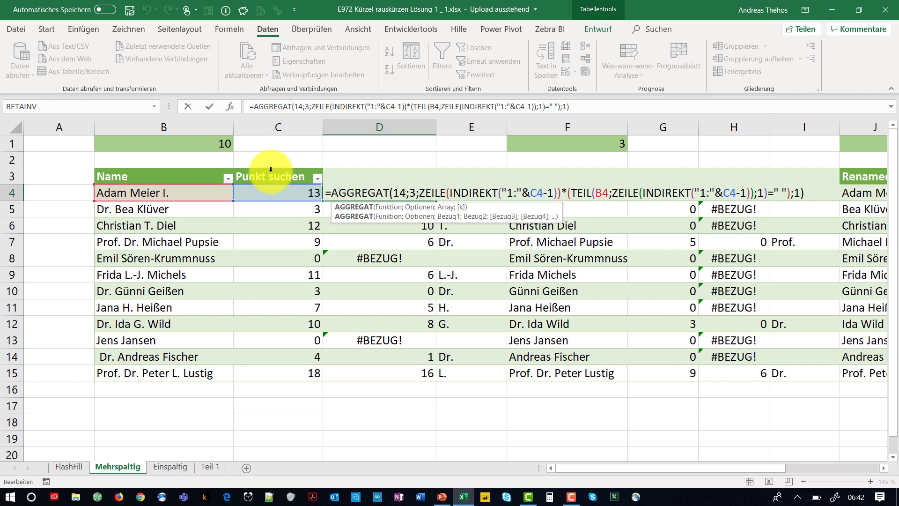
pyautogui.hotkey('ctrl', 'Return')
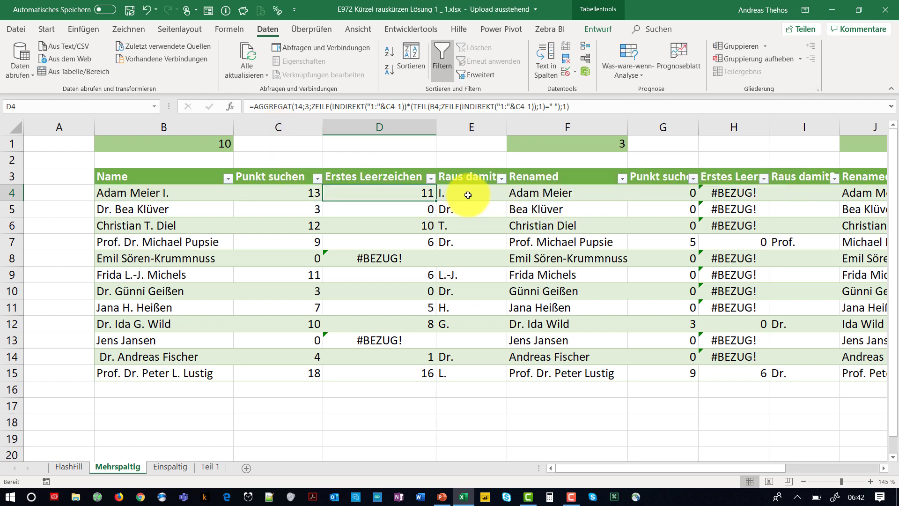
pyautogui.click(468, 195)
pyautogui.doubleClick(464, 195)
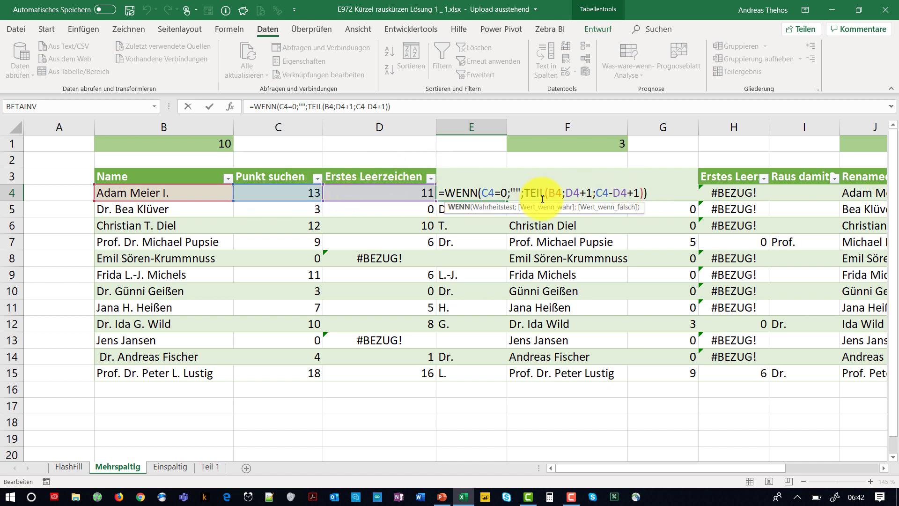
pyautogui.press('Escape')
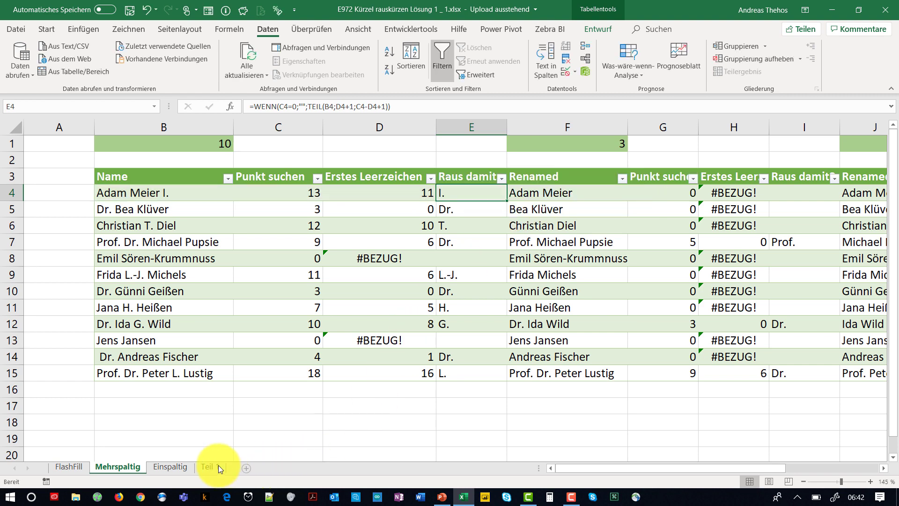
# - Switch to the Einspaltig sheet showing the Bereinigt column
pyautogui.click(169, 465)
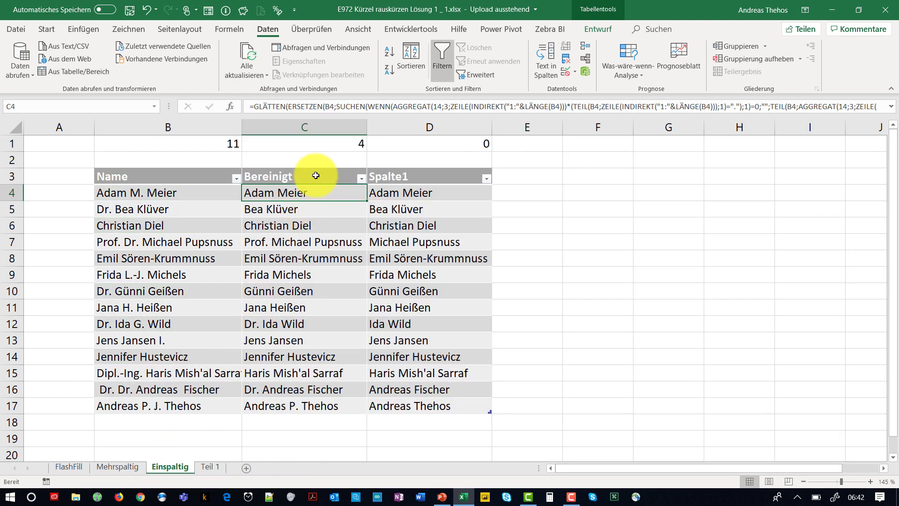